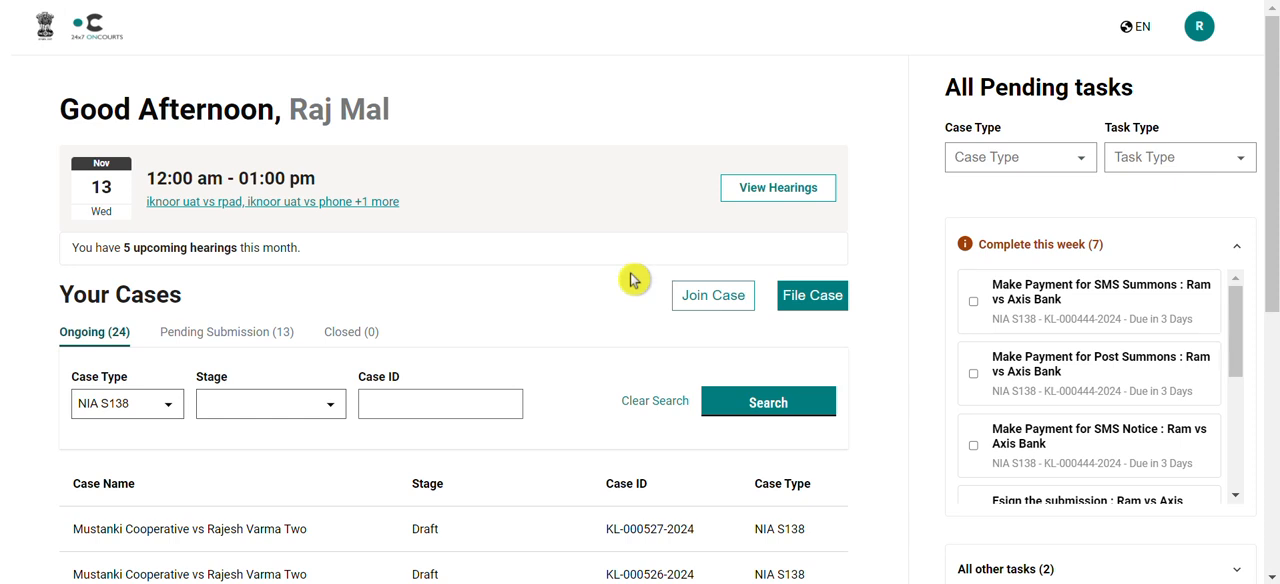
Find the ongoing case at the Registration stage in the case list and open it
scroll(633, 280, "down", 1)
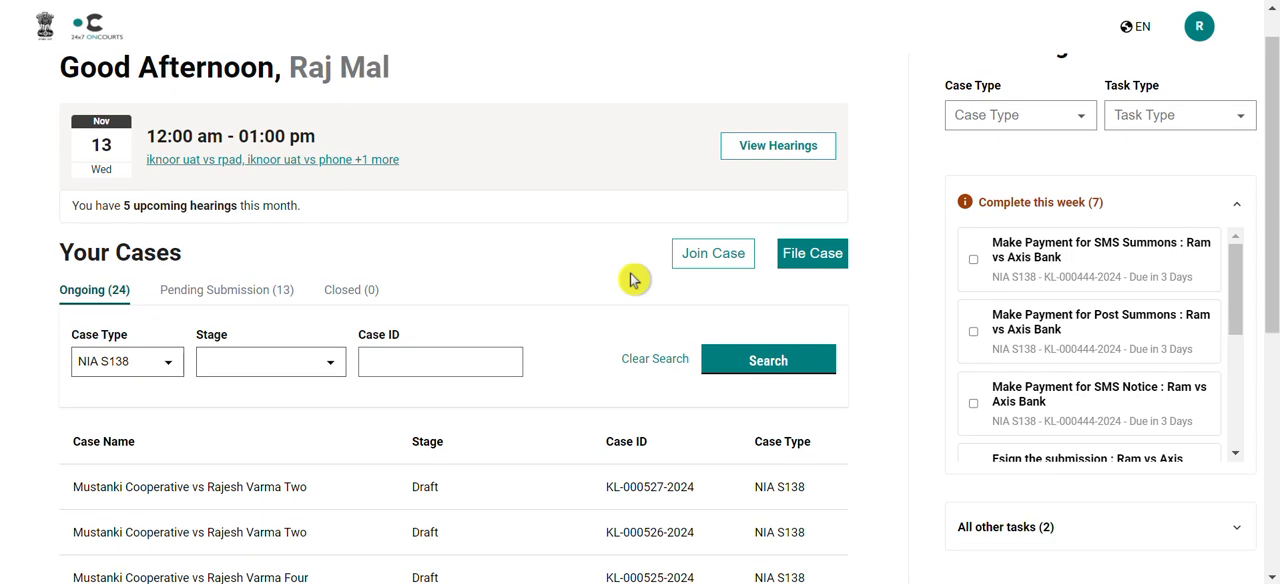
scroll(633, 280, "down", 2)
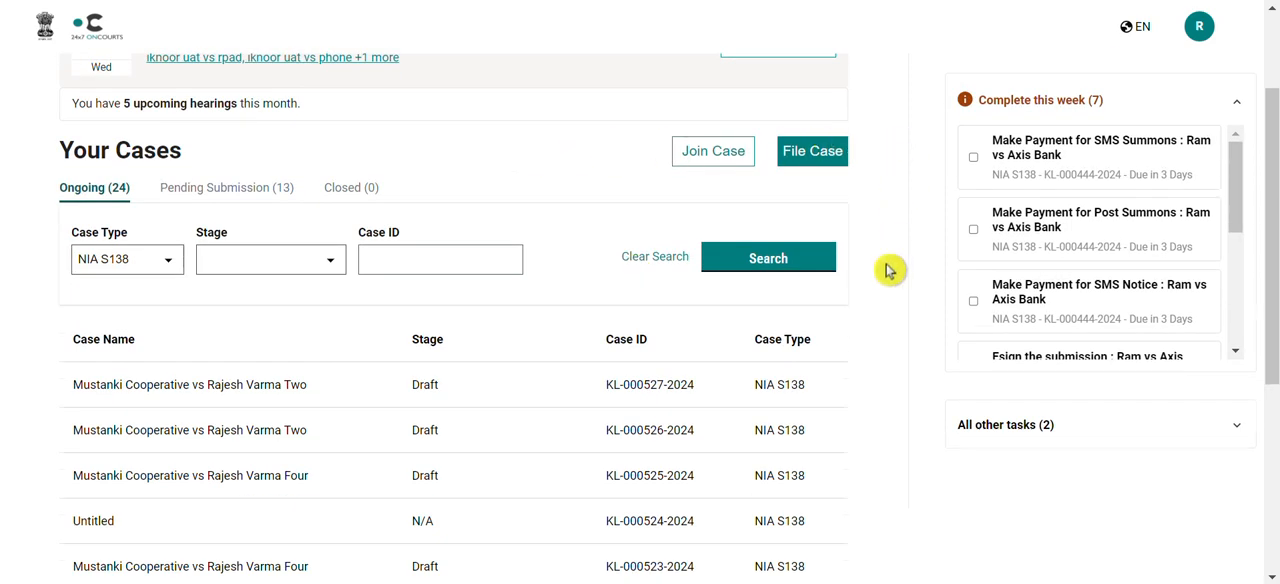
scroll(889, 270, "down", 3)
scroll(889, 266, "down", 1)
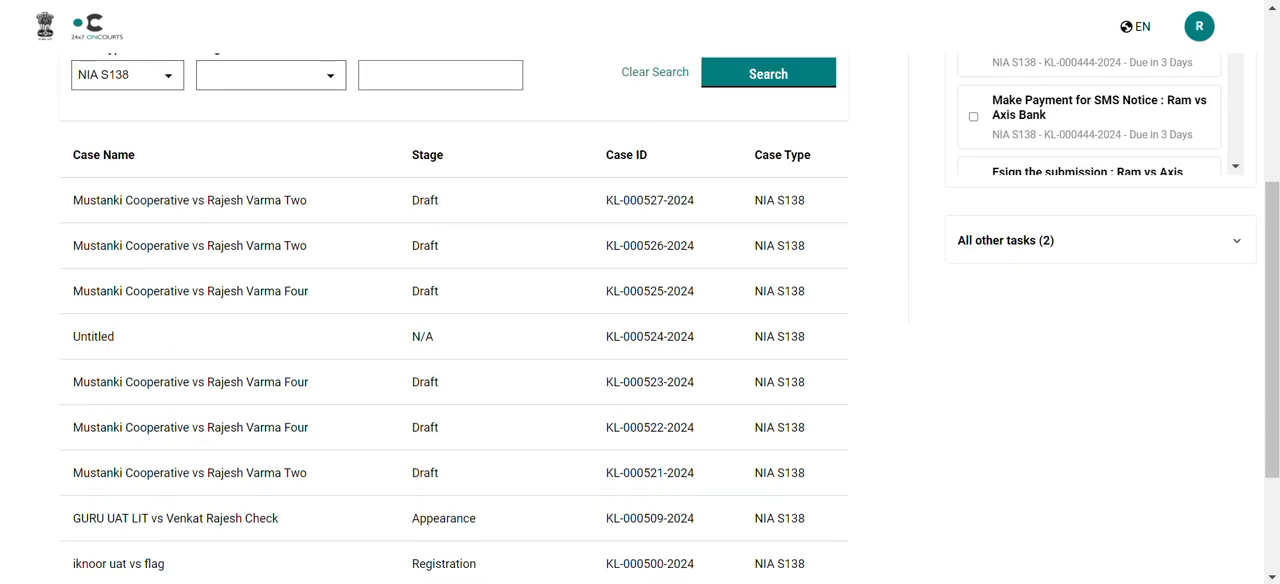
scroll(600, 140, "up", 4)
scroll(544, 424, "down", 1)
scroll(544, 424, "down", 2)
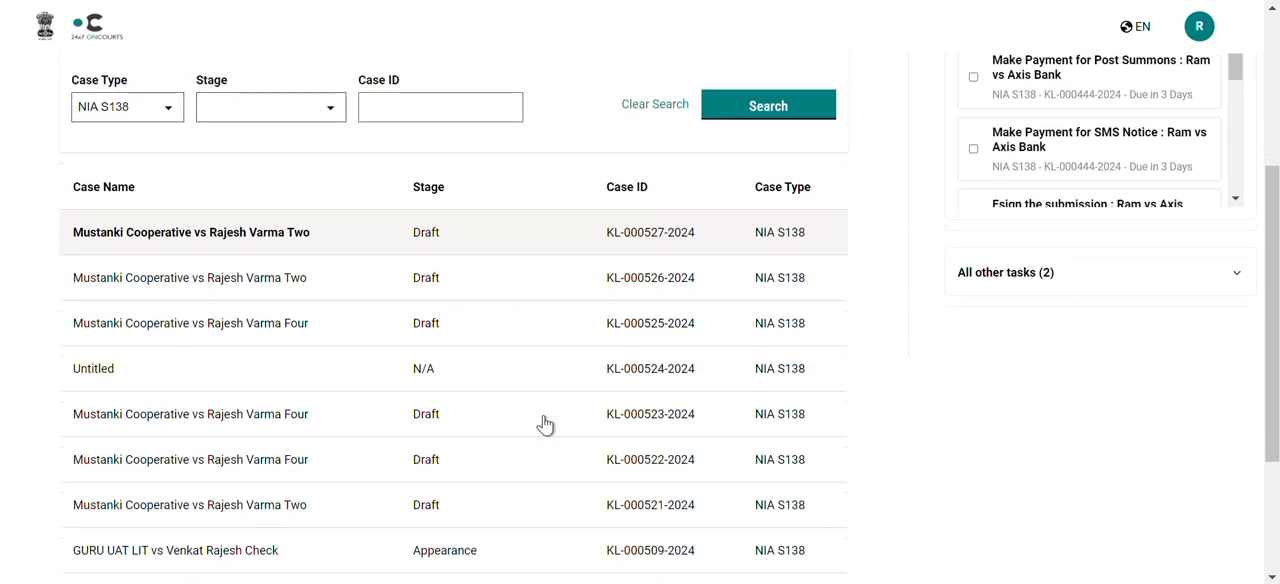
scroll(540, 423, "down", 2)
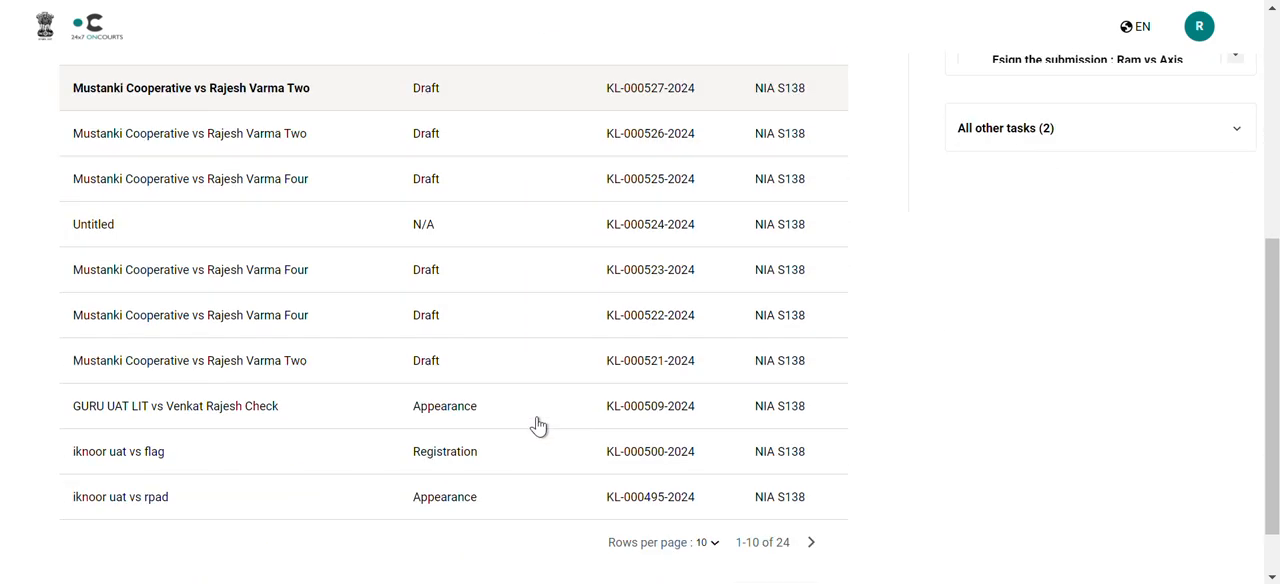
left_click(411, 457)
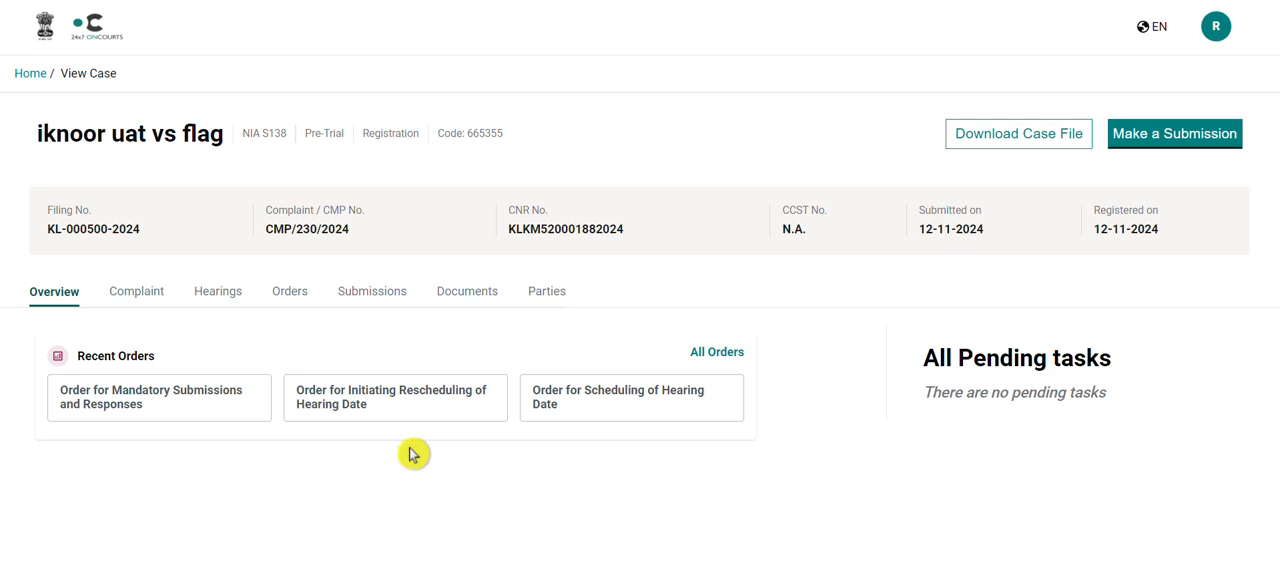
Open the Production of Documents entry among the case's submissions
left_click(375, 303)
scroll(461, 414, "down", 2)
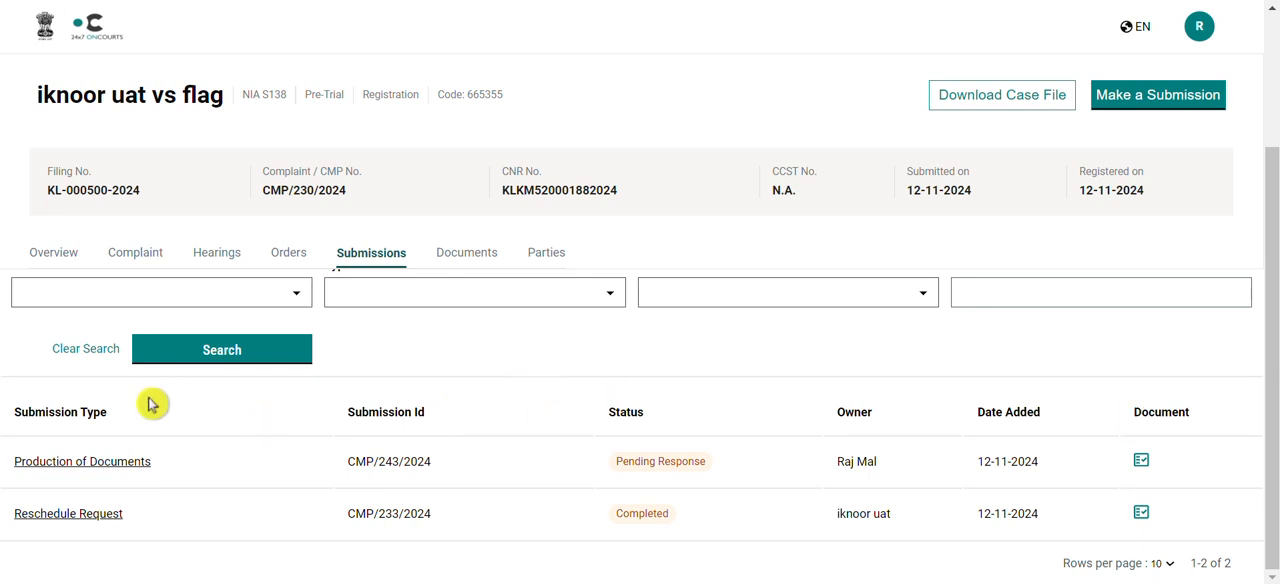
left_click(120, 466)
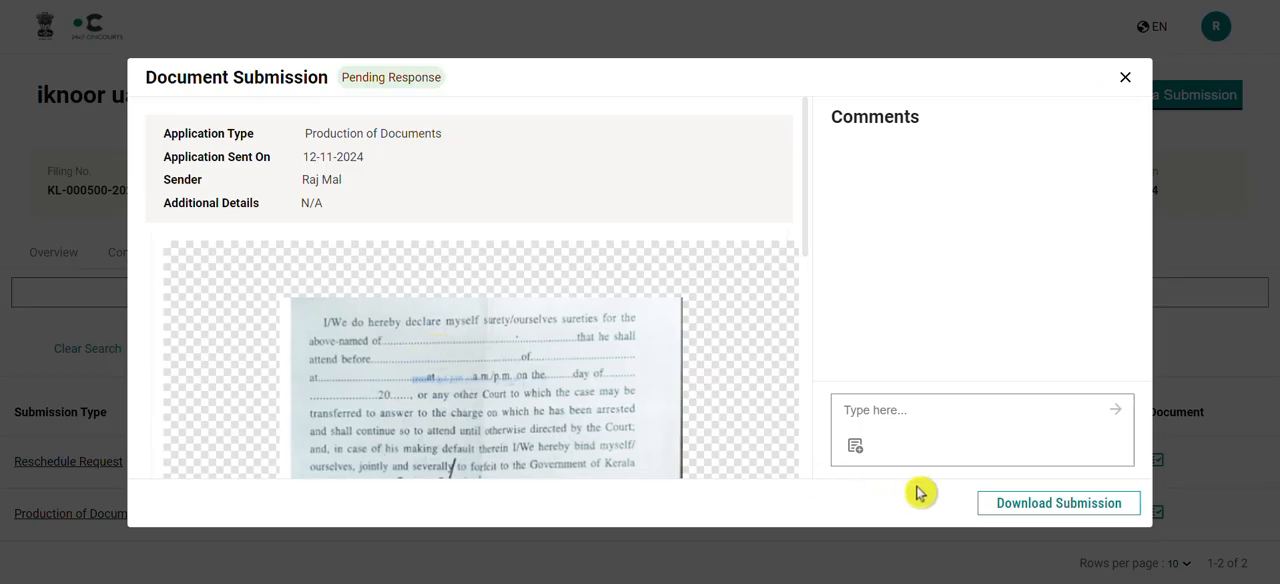
Download the submission as a PNG named "downloaded - case" plus the party's name, and close the submission view
left_click(1059, 503)
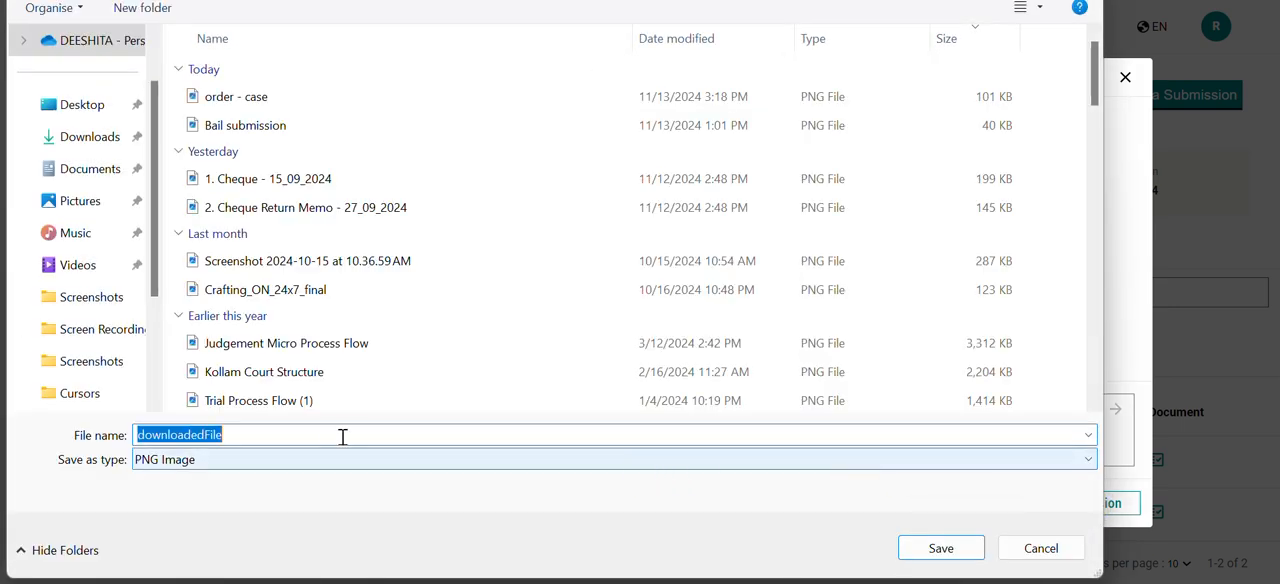
left_click(330, 436)
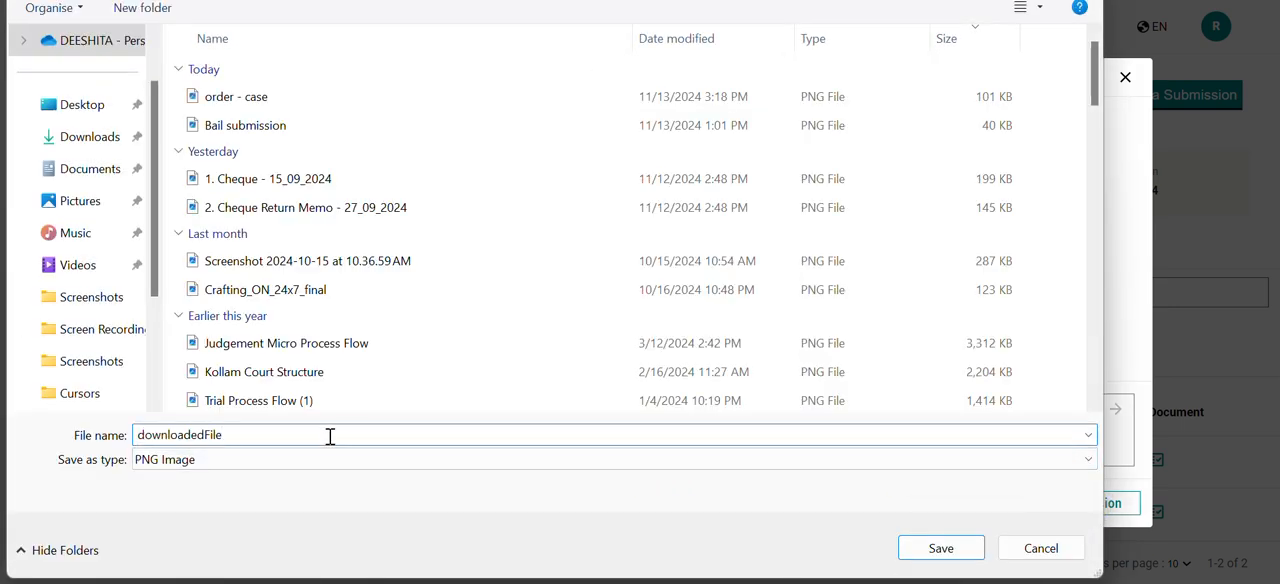
key("BackSpace")
key("BackSpace")
key("BackSpace")
key("BackSpace")
left_click(943, 546)
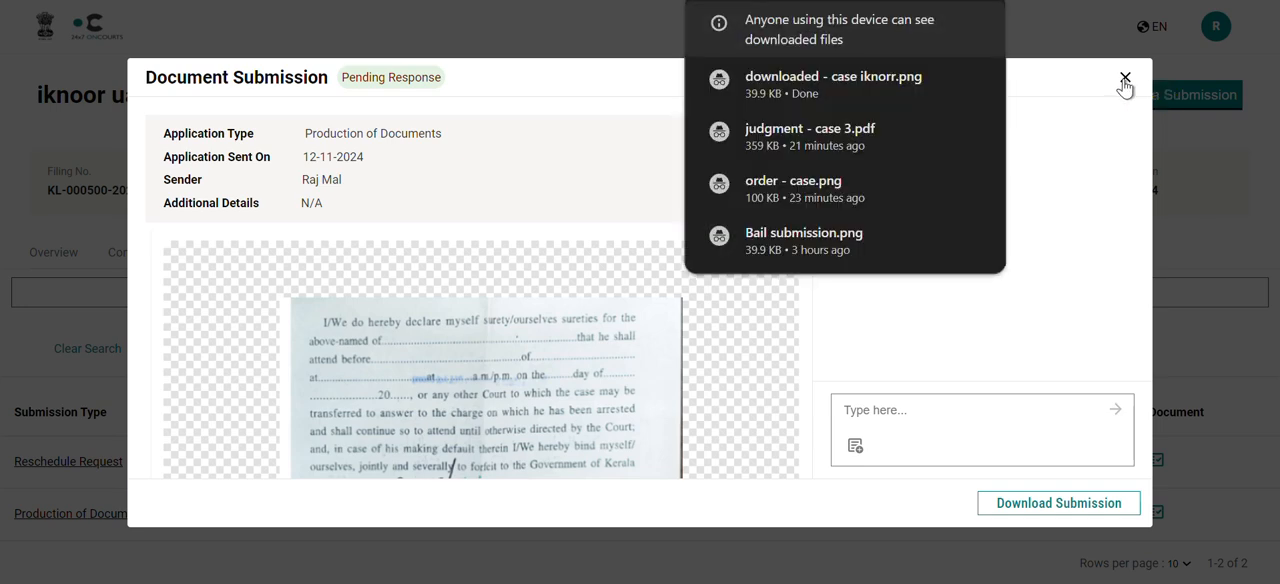
left_click(1124, 79)
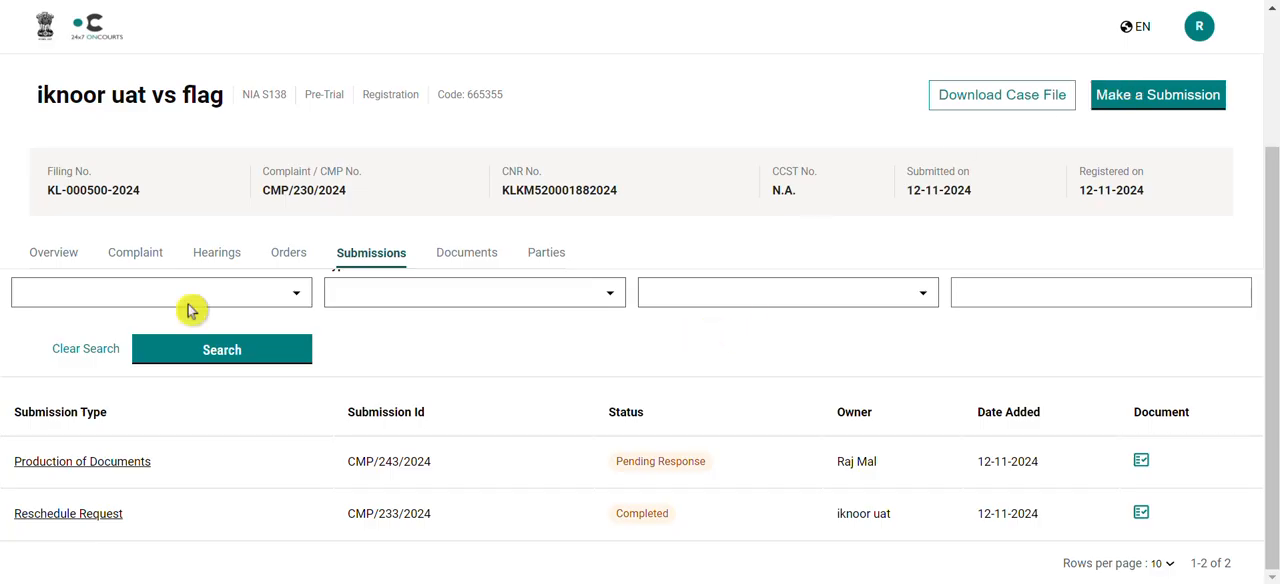
Return to the home page and open the "Make mandatory Submission" task due this week
left_click(47, 45)
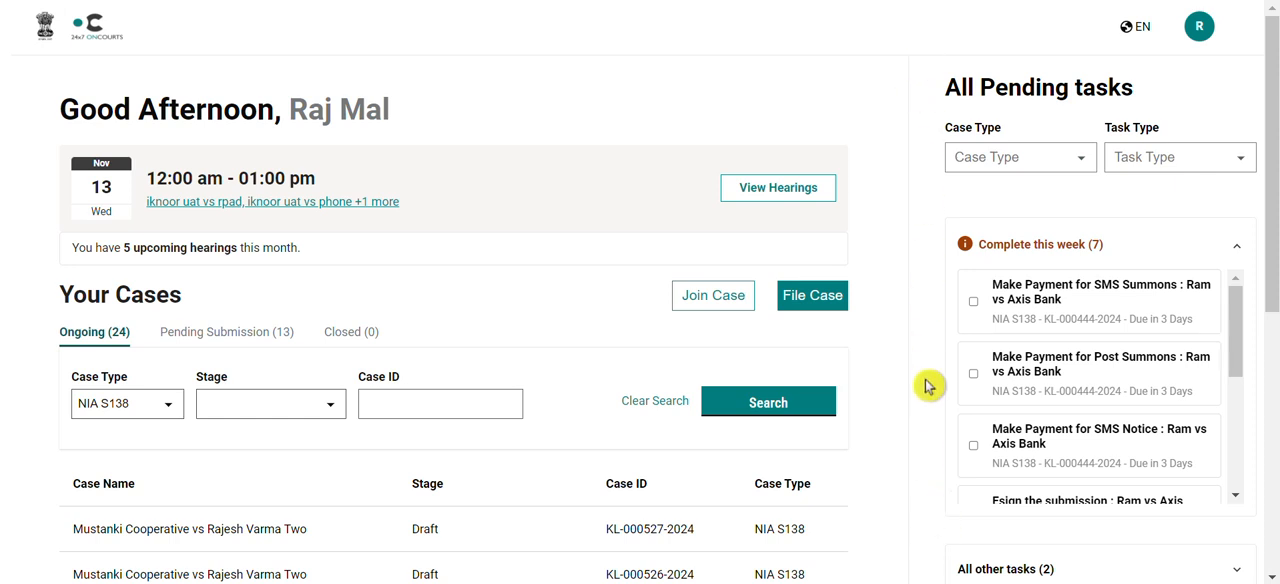
scroll(928, 386, "down", 1)
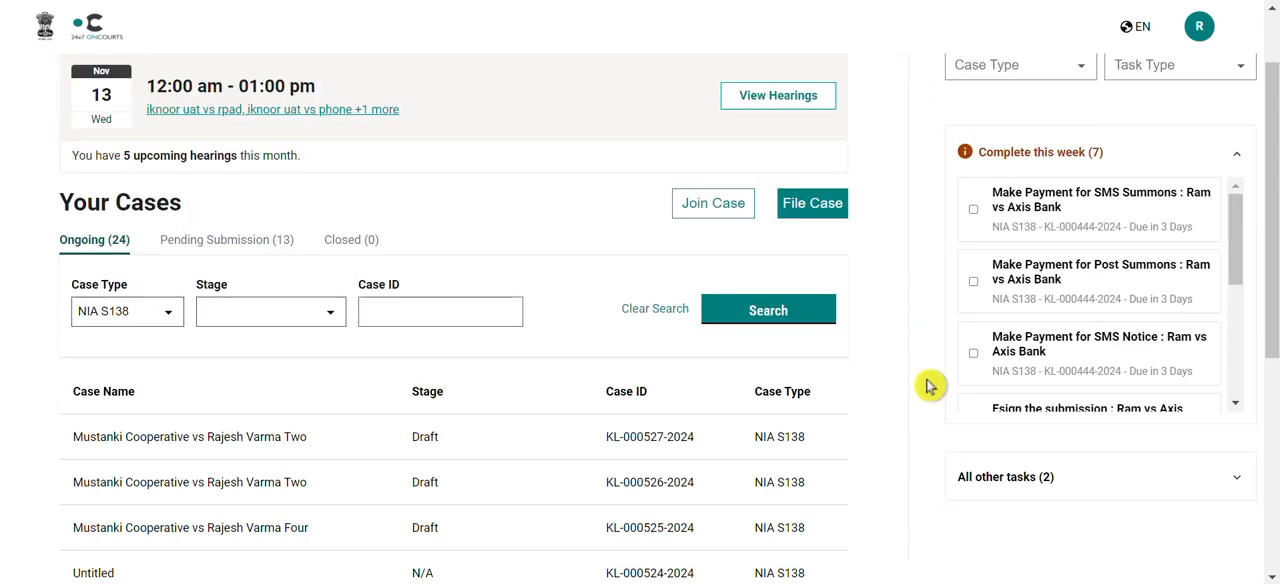
scroll(1030, 326, "down", 2)
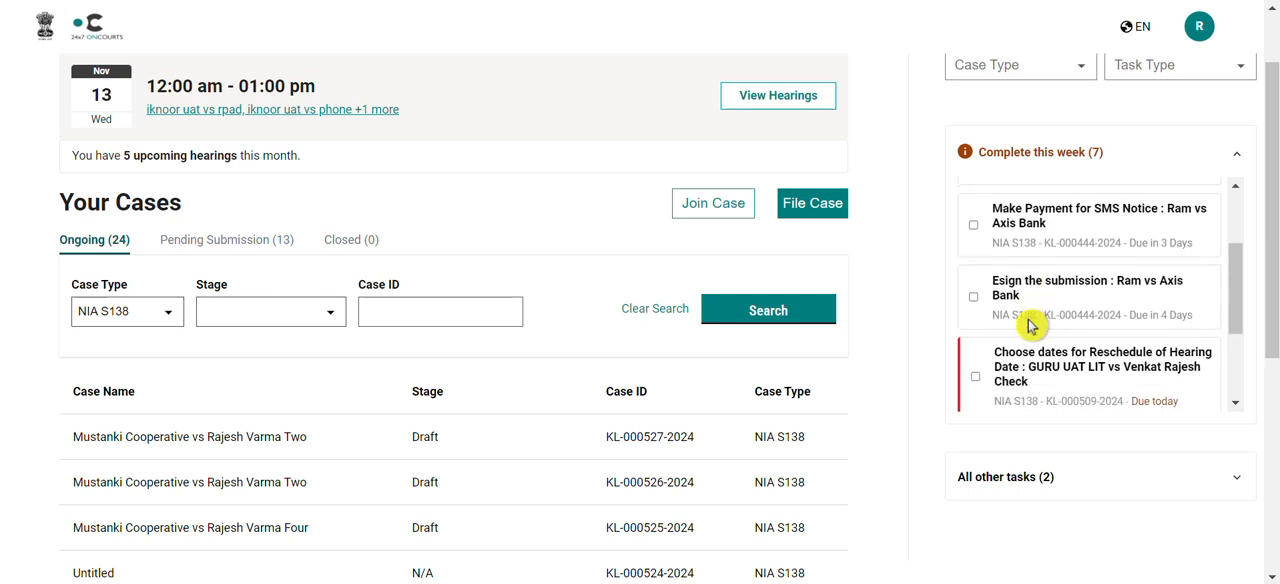
scroll(1030, 328, "down", 1)
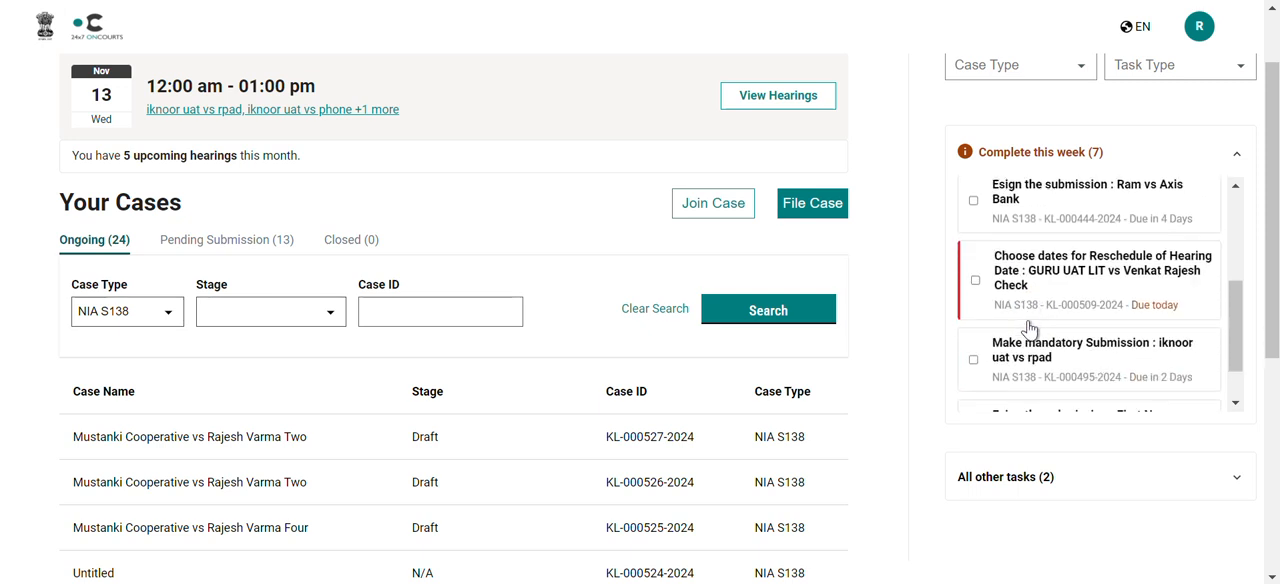
scroll(1122, 362, "down", 1)
scroll(1122, 362, "down", 1)
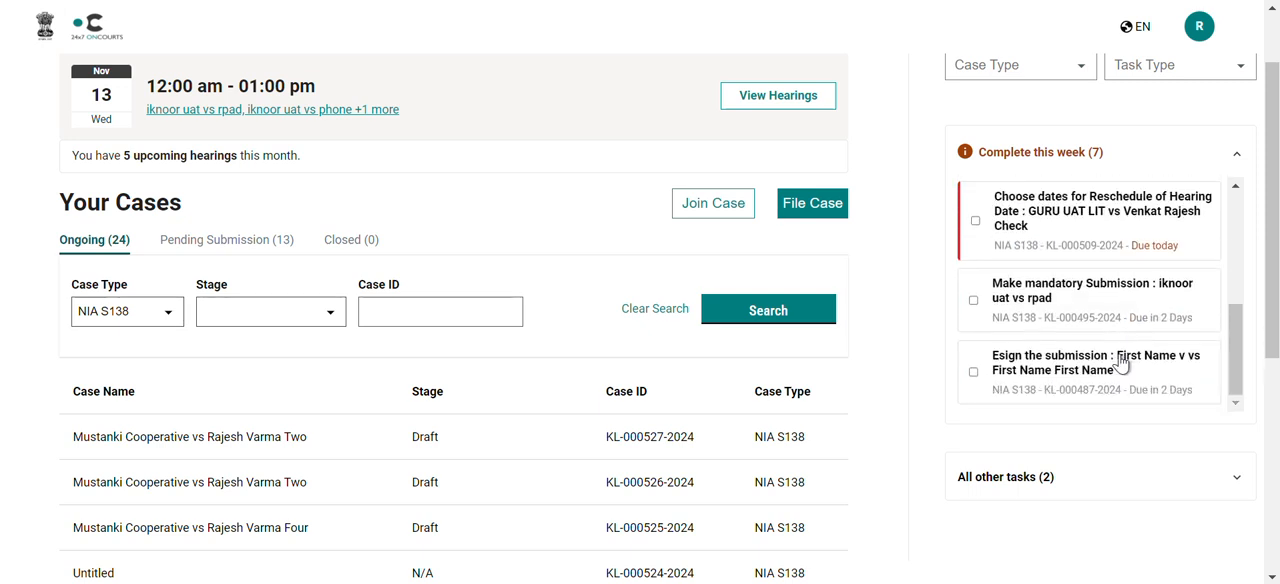
left_click(1155, 303)
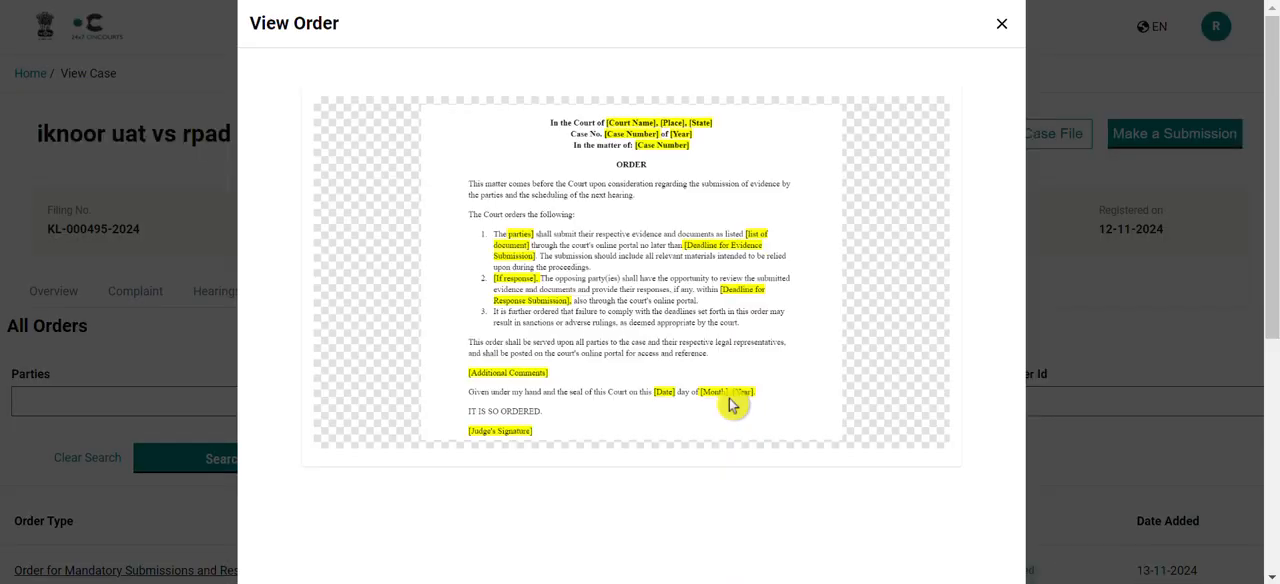
Review the mandatory submissions order to its end and start submitting a document for it
scroll(730, 403, "down", 1)
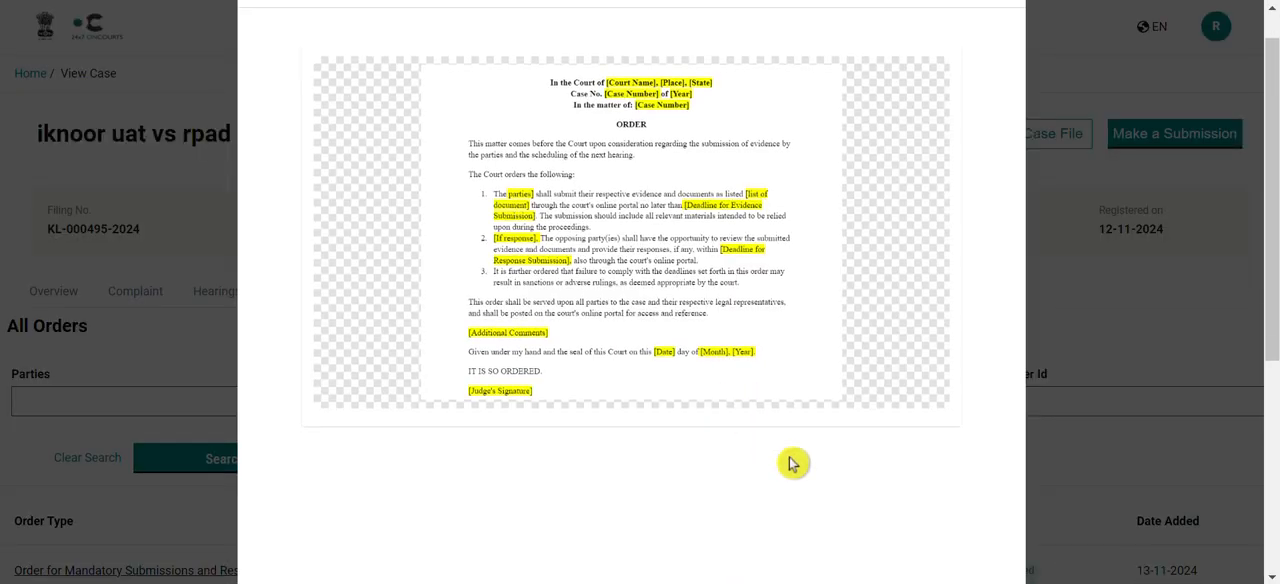
scroll(790, 463, "down", 5)
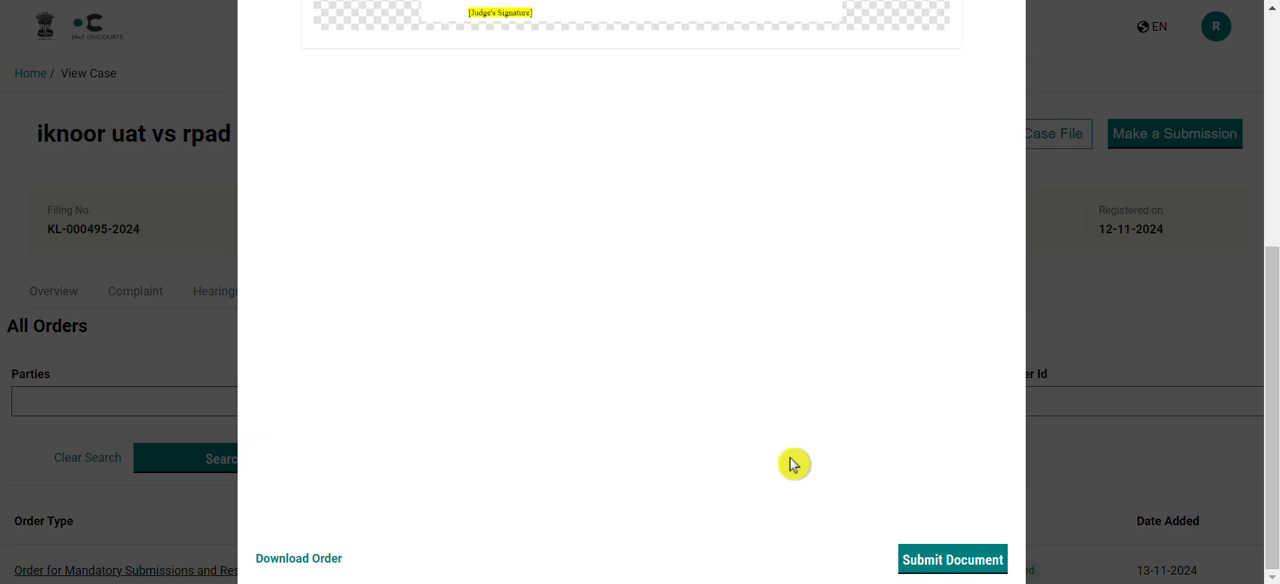
left_click(953, 561)
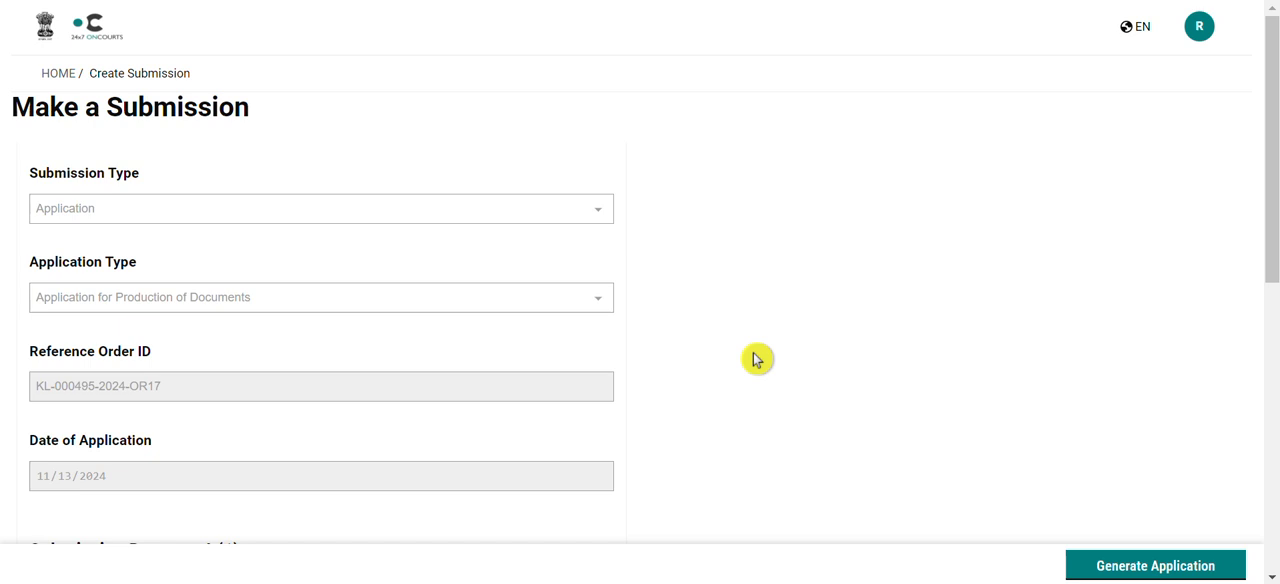
Set the submission document's type to Salary Reciepts and its title to "Evidence for Complainant"
scroll(757, 360, "down", 3)
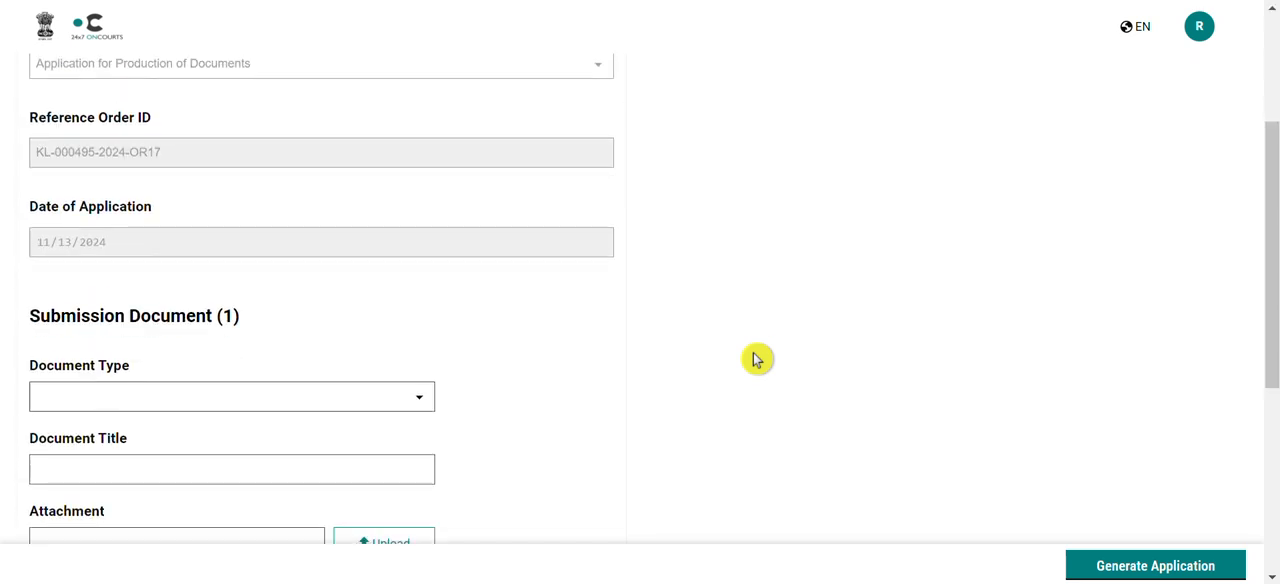
scroll(757, 360, "down", 2)
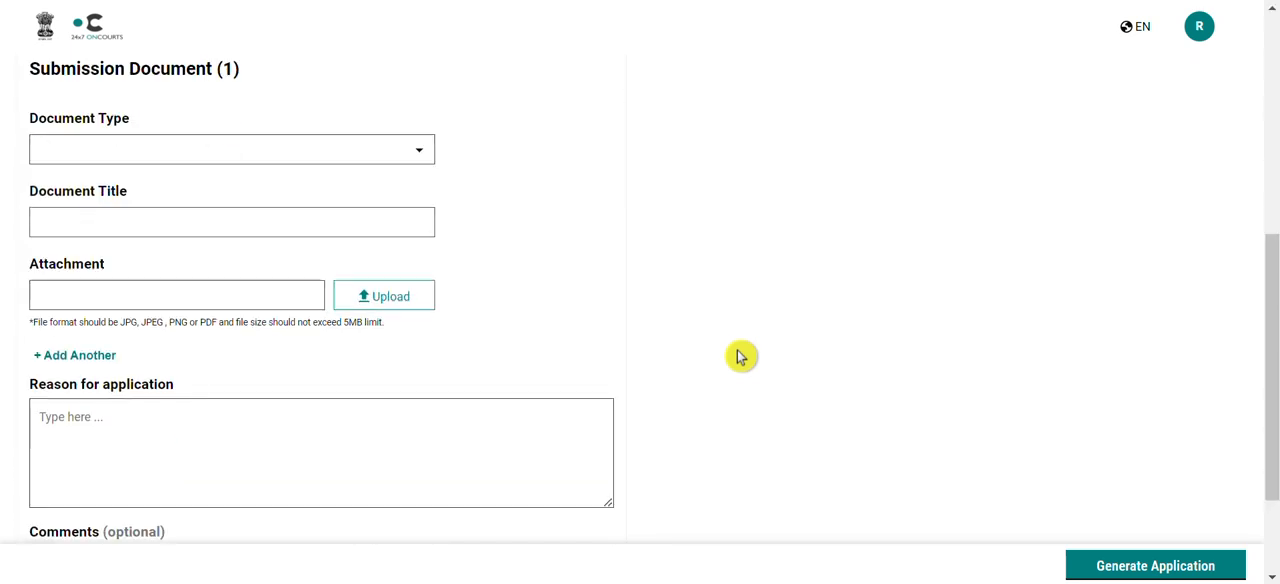
left_click(421, 152)
left_click(337, 190)
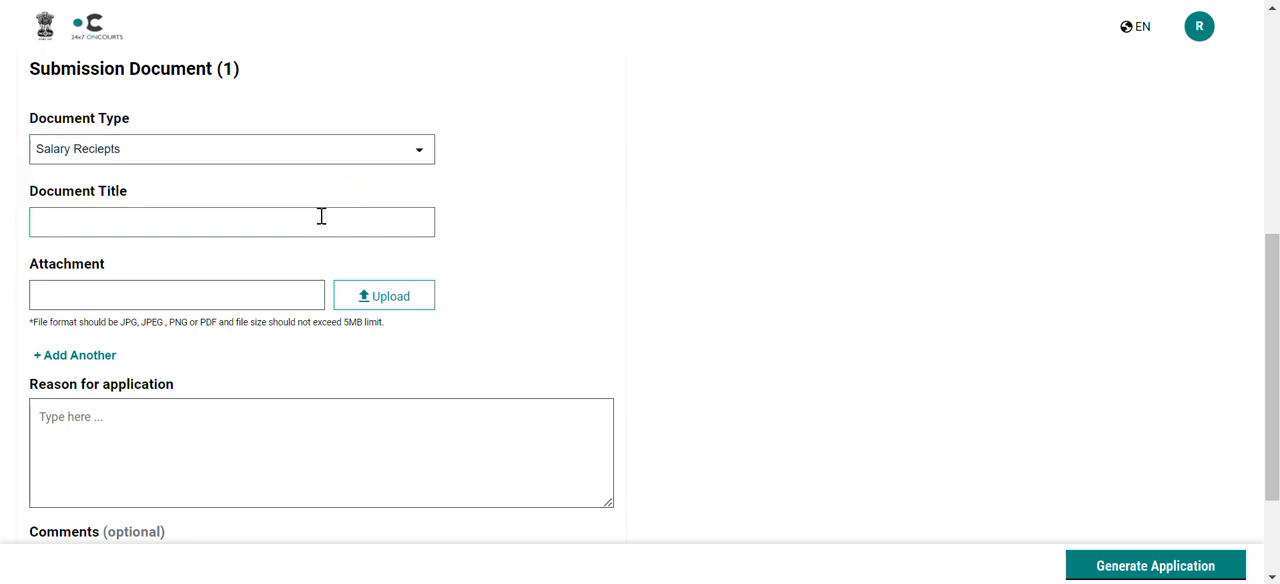
type("Evidence for Complainant")
Attach the MVC QR Code Judgment PDF from the Documents folder to the submission document
left_click(386, 296)
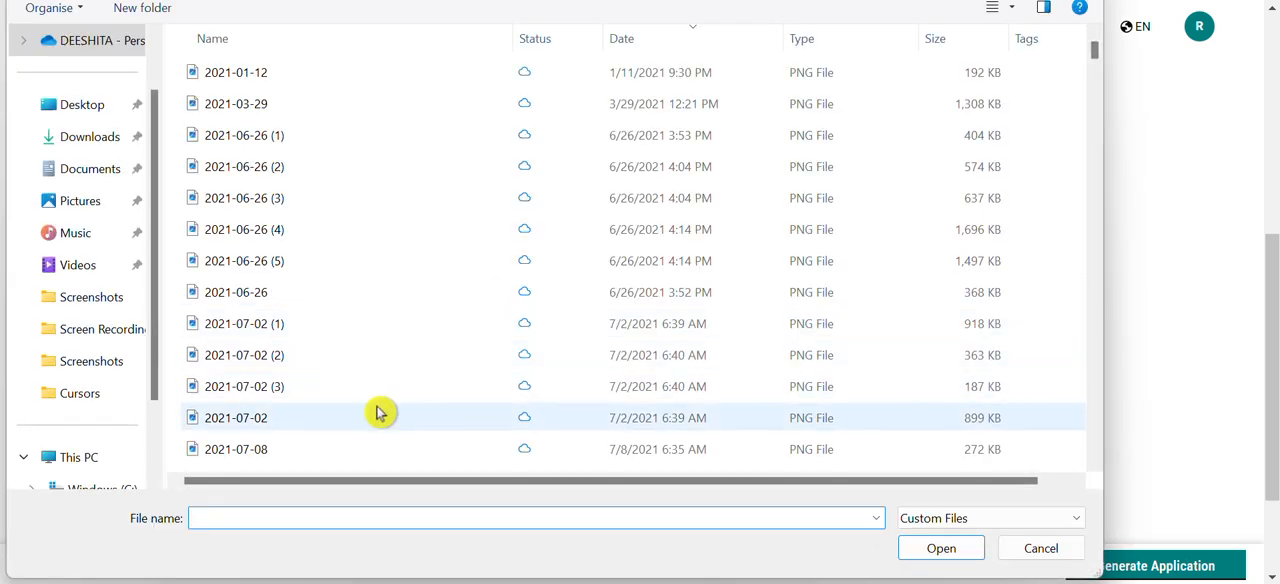
left_click(100, 169)
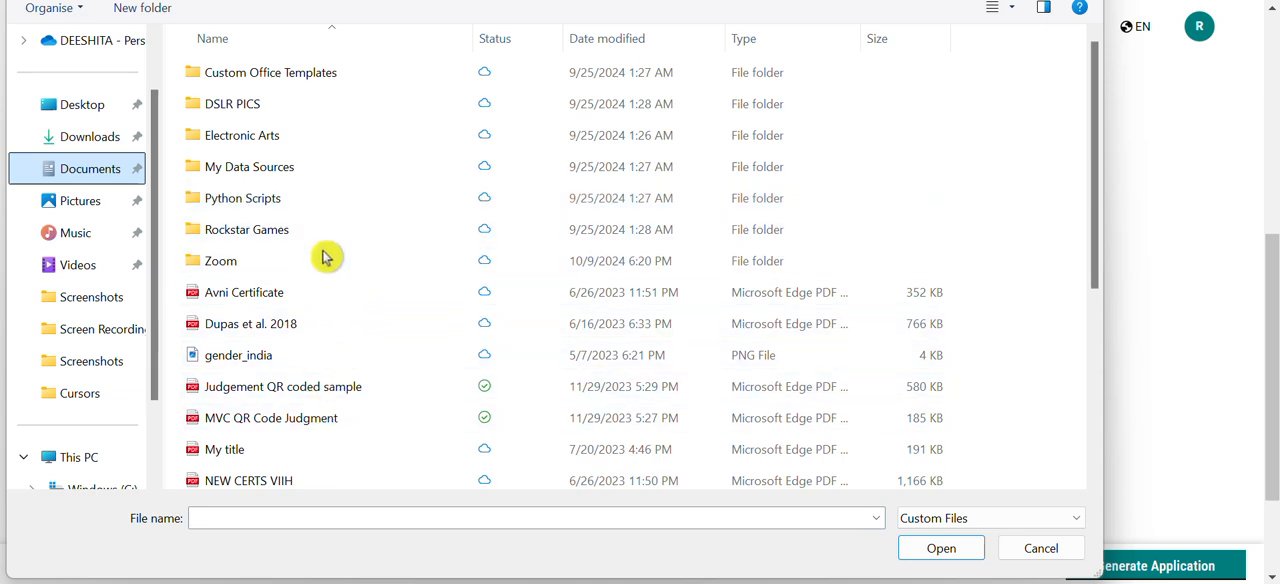
left_click(380, 418)
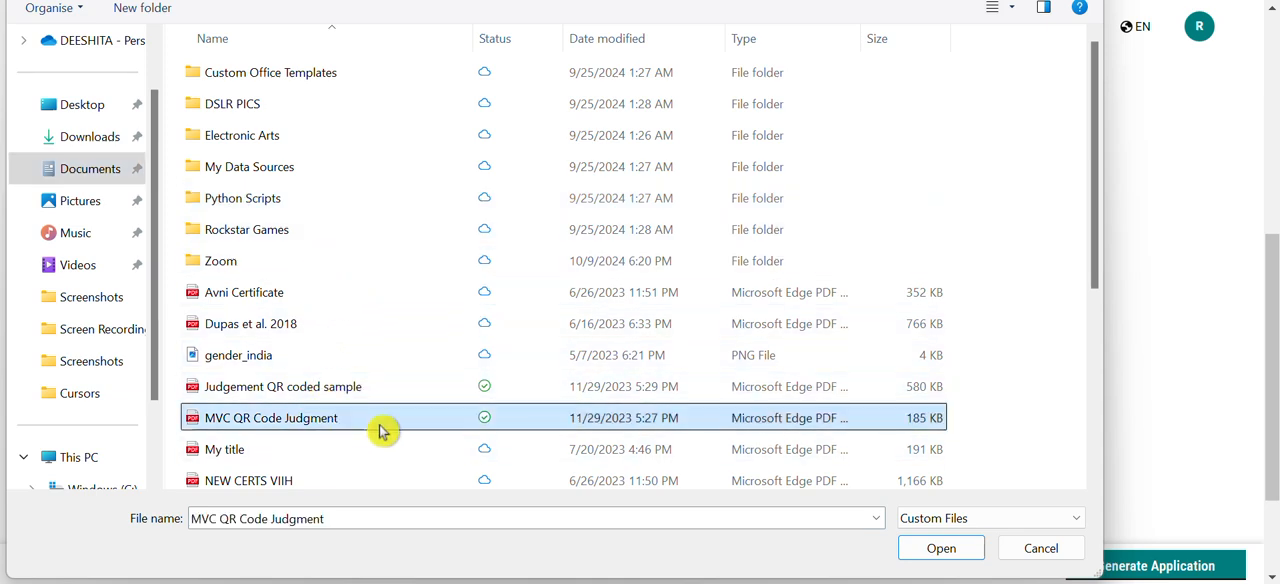
left_click(943, 549)
Give "Strenthen the case" as the reason for application and generate the application
scroll(369, 434, "down", 2)
scroll(489, 446, "down", 4)
left_click(361, 277)
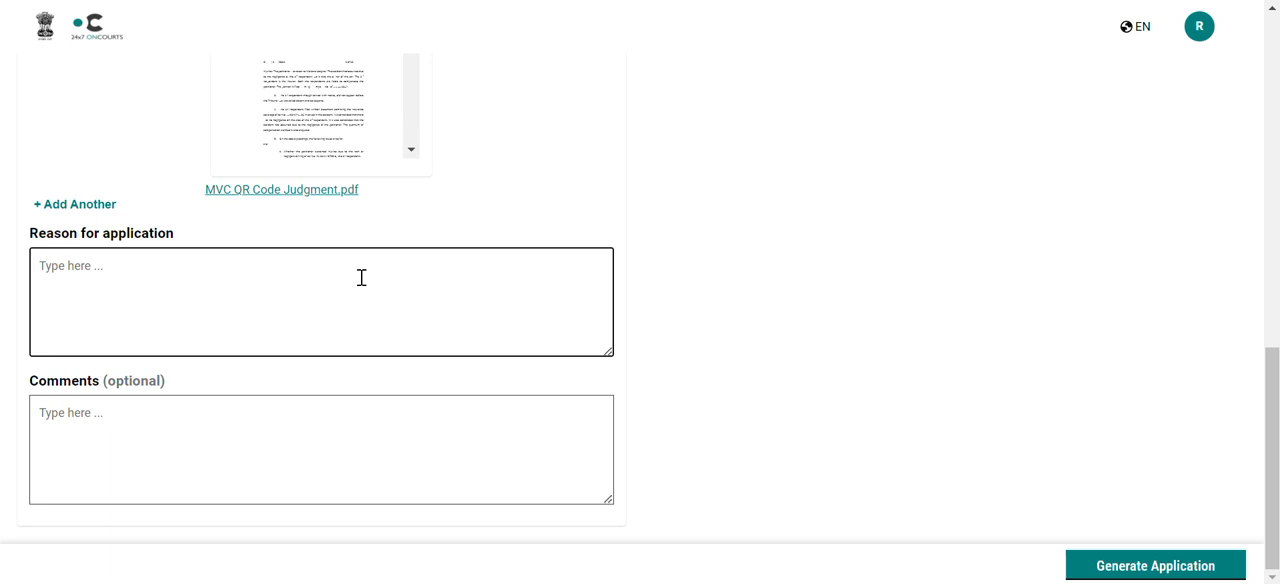
type("Strenthen the case")
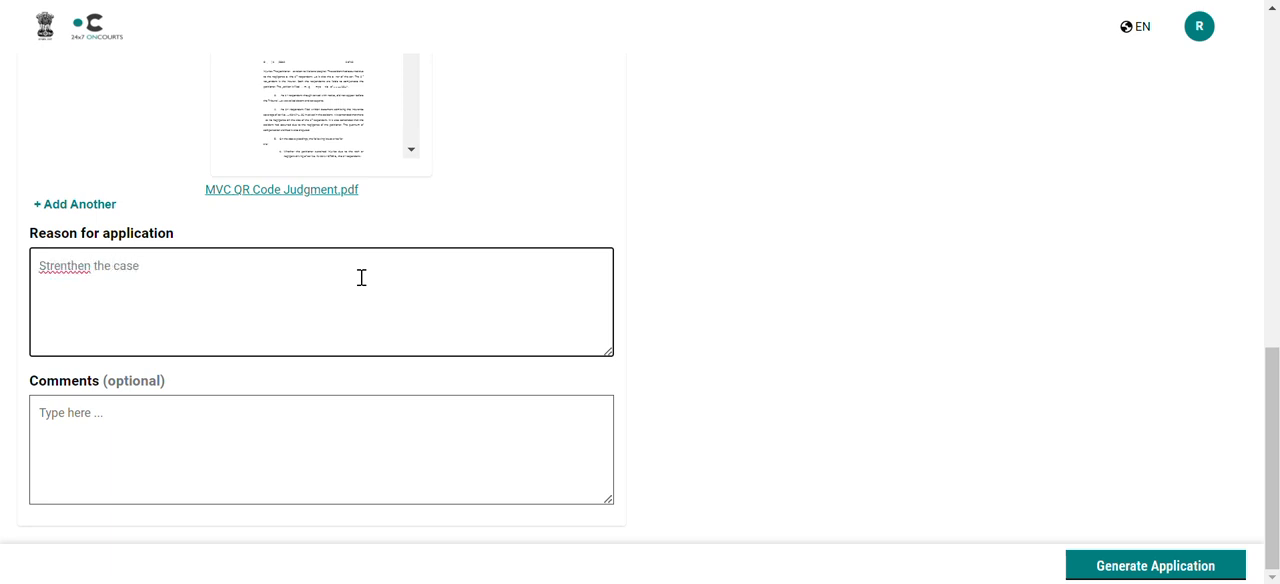
left_click(1150, 568)
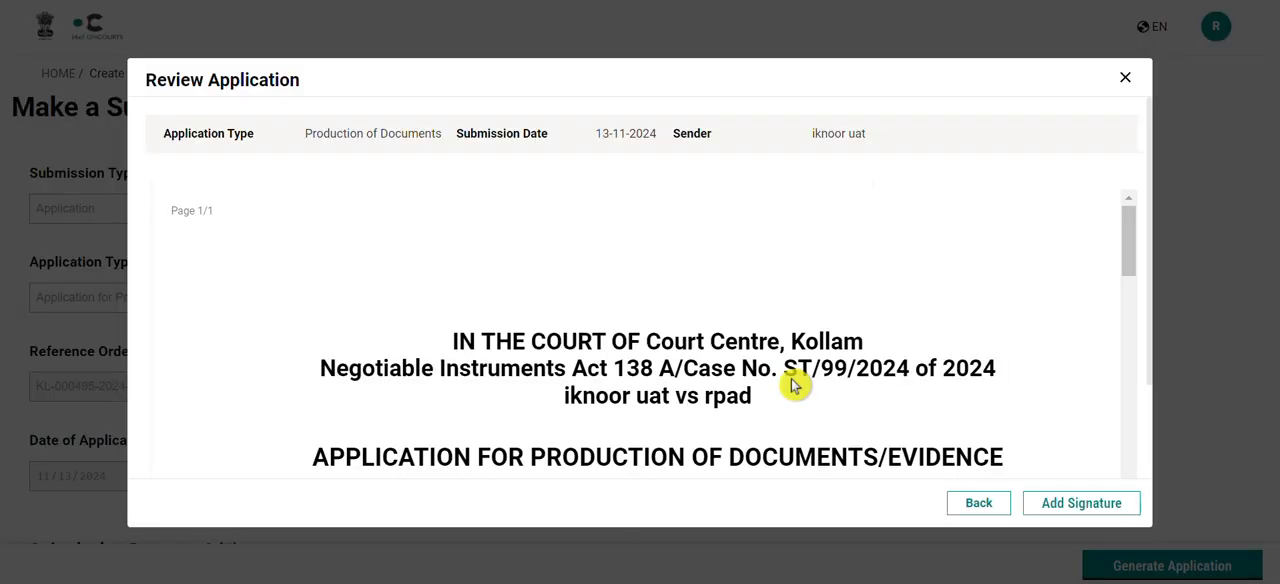
Review the generated application for production of documents to its end and add the signature
scroll(795, 386, "down", 5)
scroll(795, 386, "down", 5)
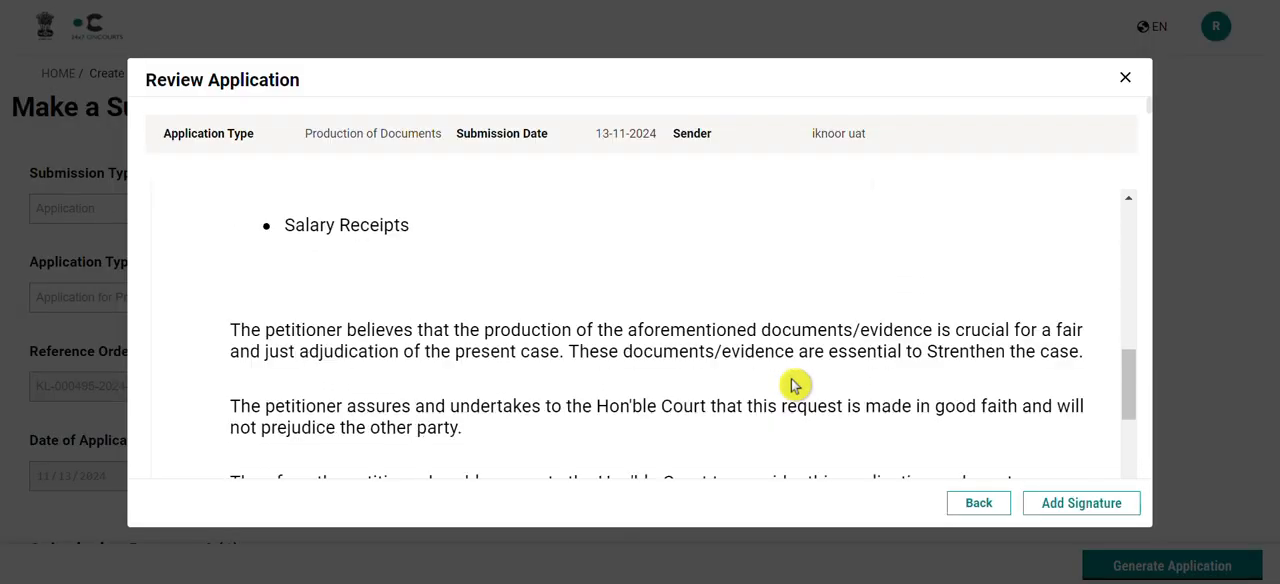
scroll(795, 386, "down", 5)
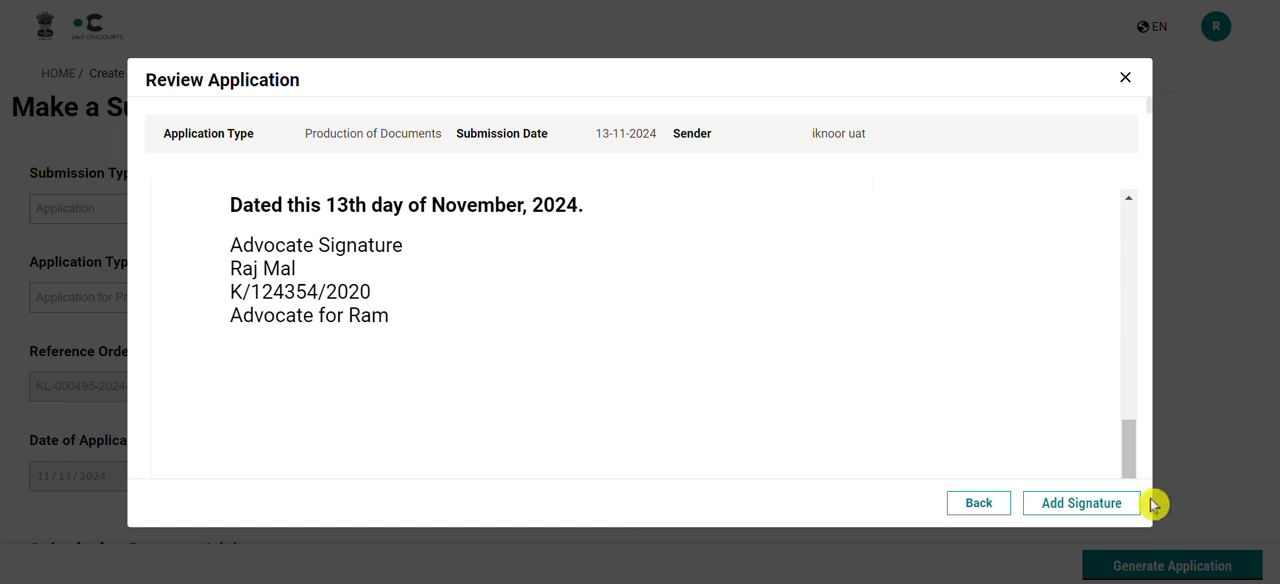
left_click(1109, 506)
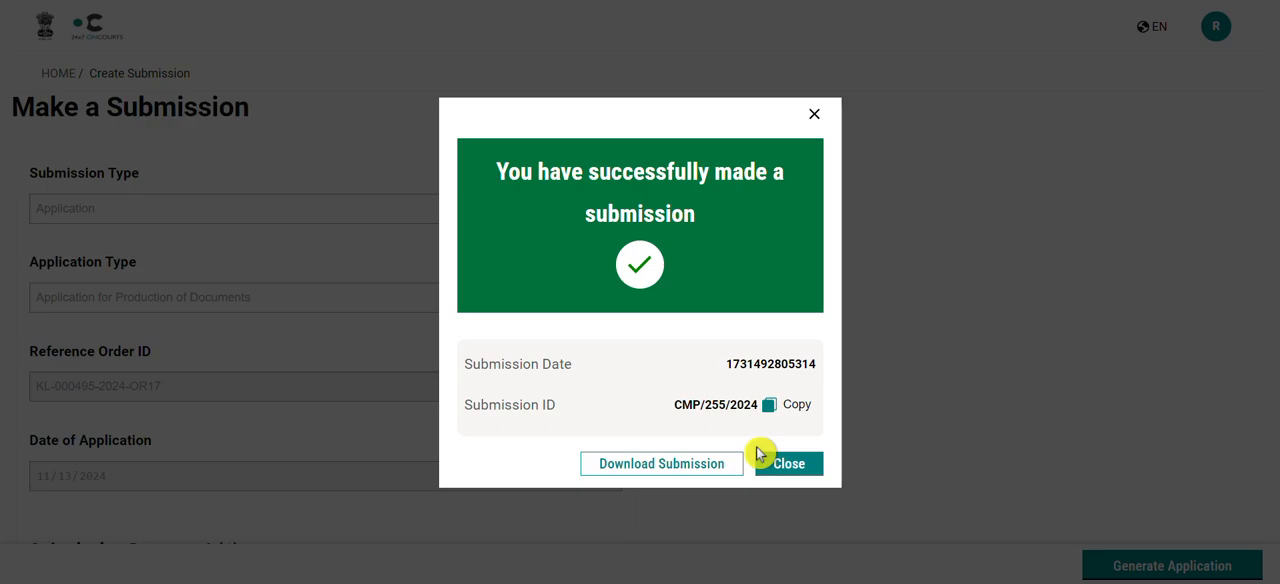
Close the submission confirmation and return to the home page
left_click(788, 465)
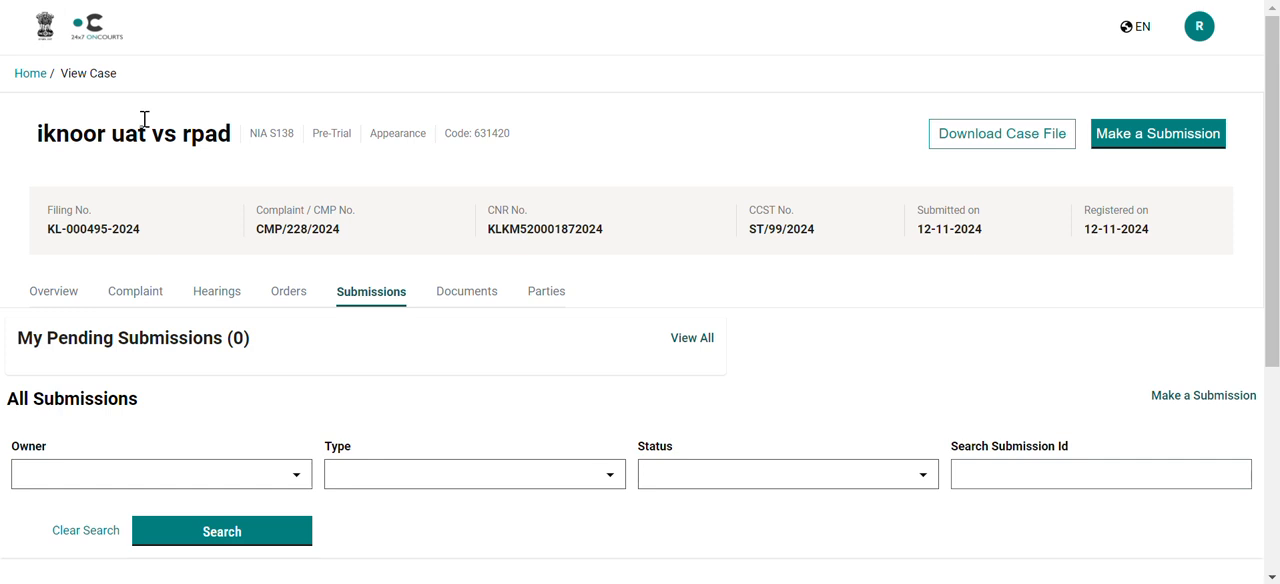
left_click(30, 74)
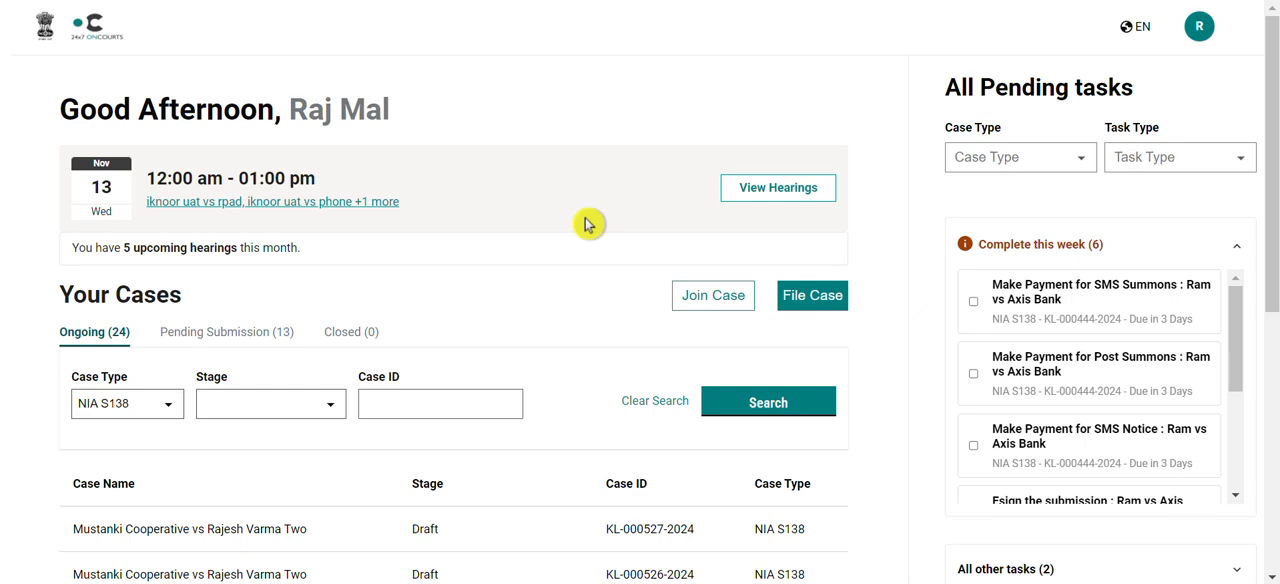
Open the case in the Evidence stage from the second page of the ongoing cases list
scroll(600, 276, "down", 5)
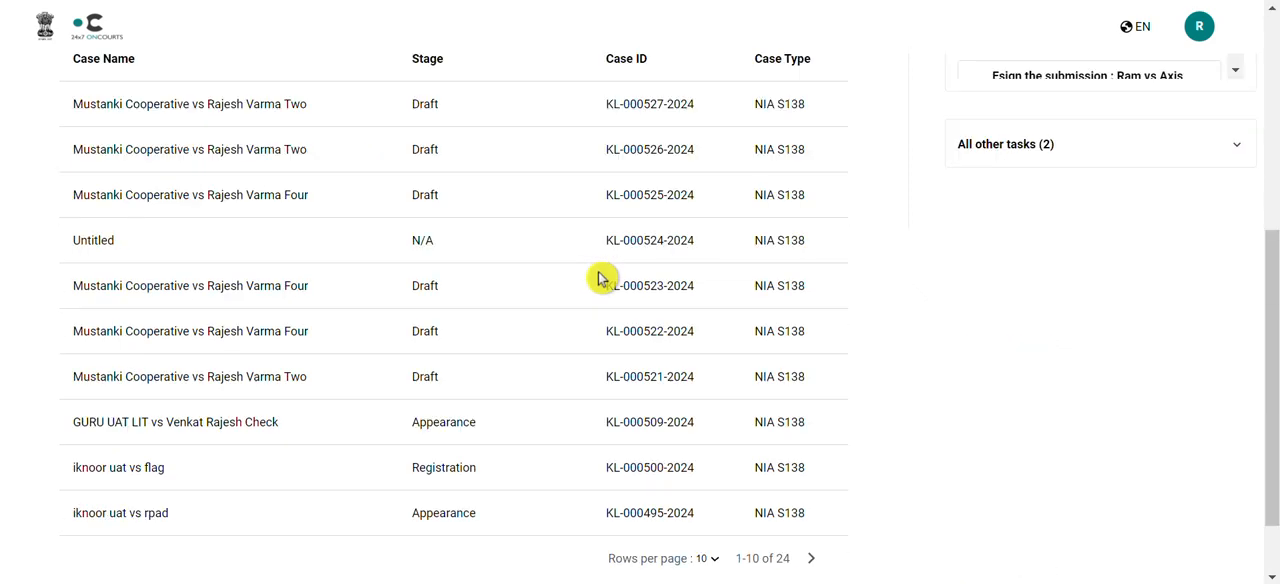
left_click(812, 559)
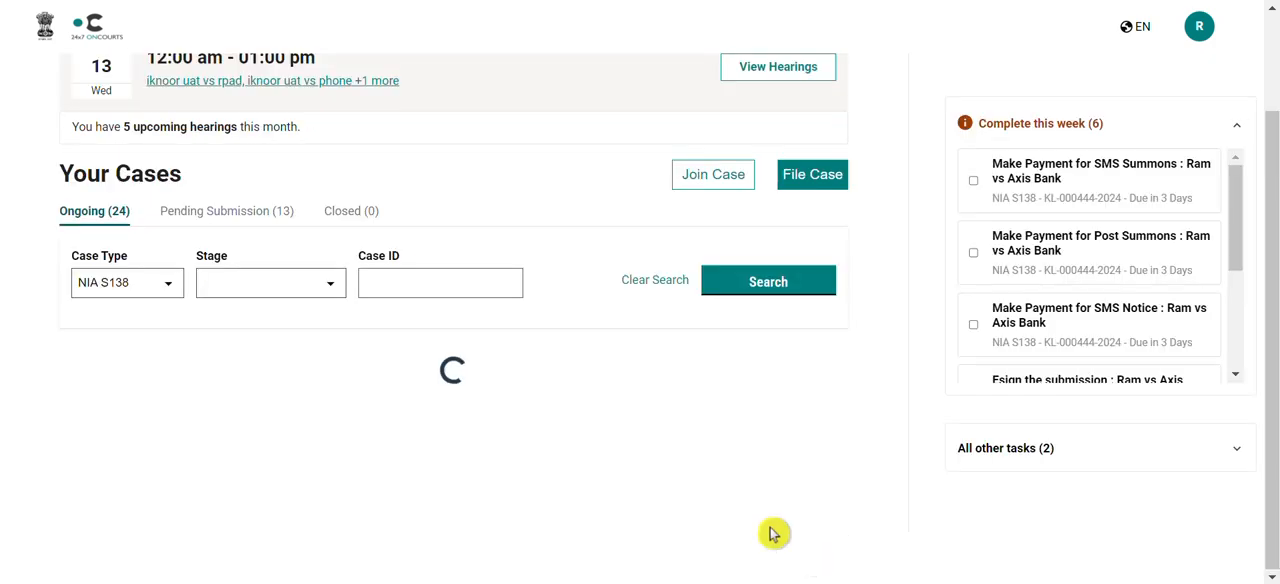
scroll(599, 441, "down", 3)
scroll(598, 441, "up", 1)
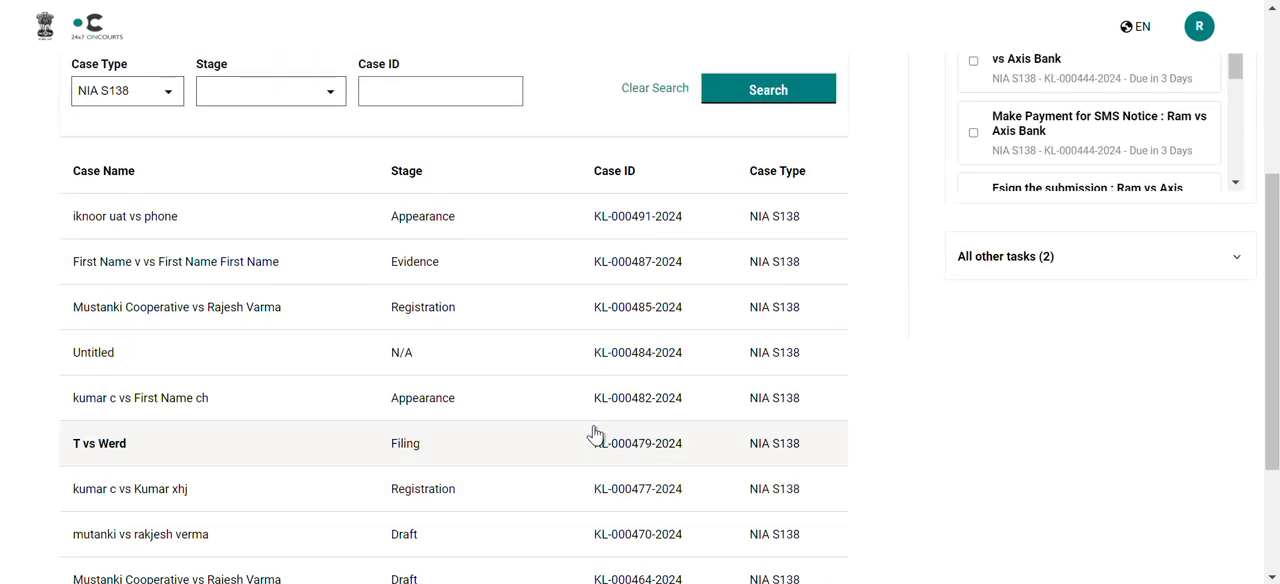
left_click(618, 262)
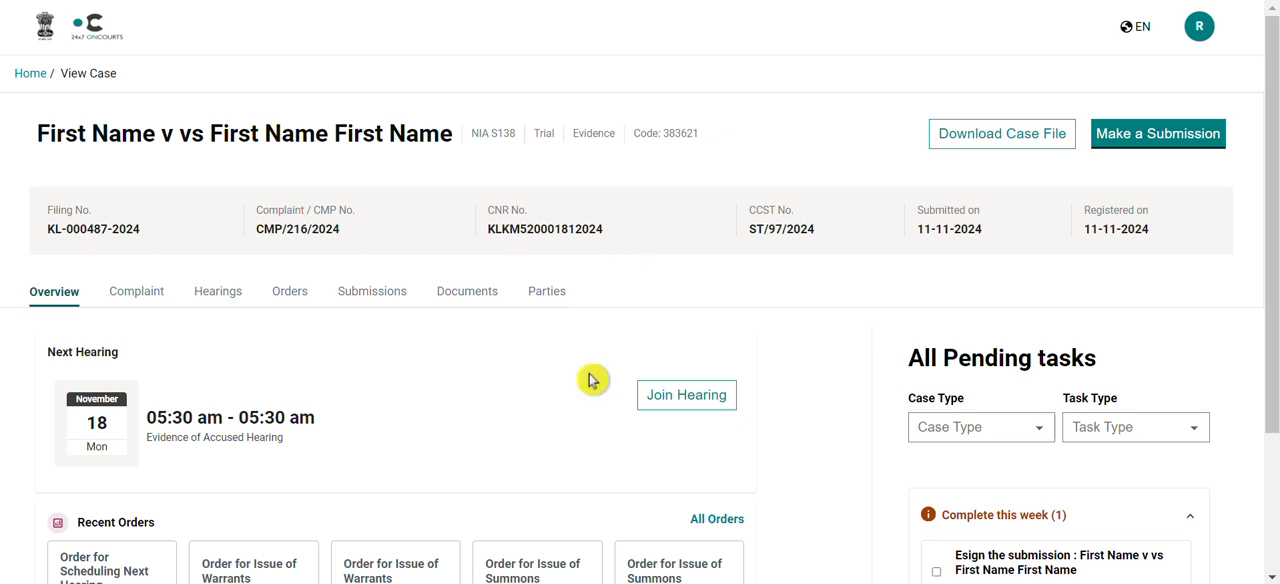
Start a new submission for this case with the application type Application for Production of Documents
scroll(591, 380, "down", 1)
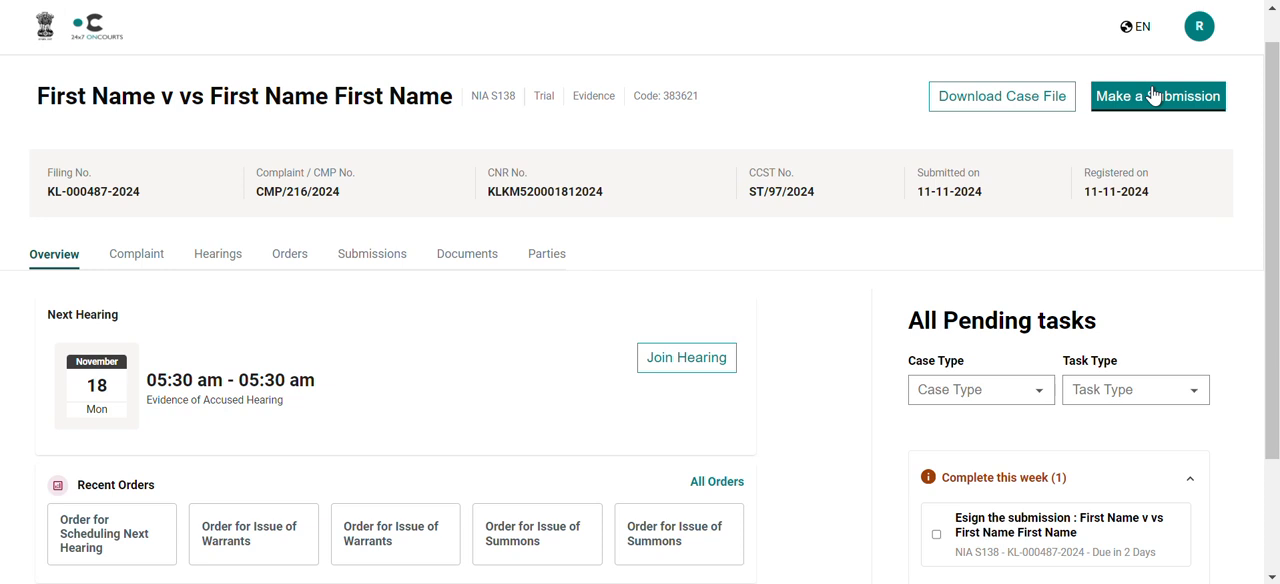
left_click(1153, 94)
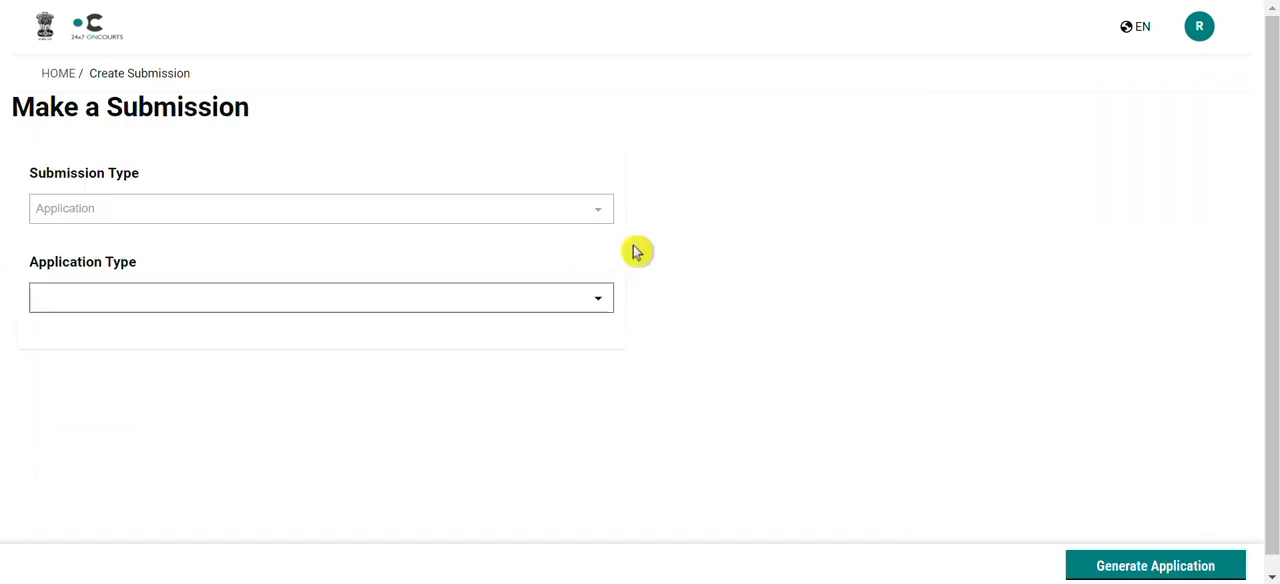
left_click(598, 303)
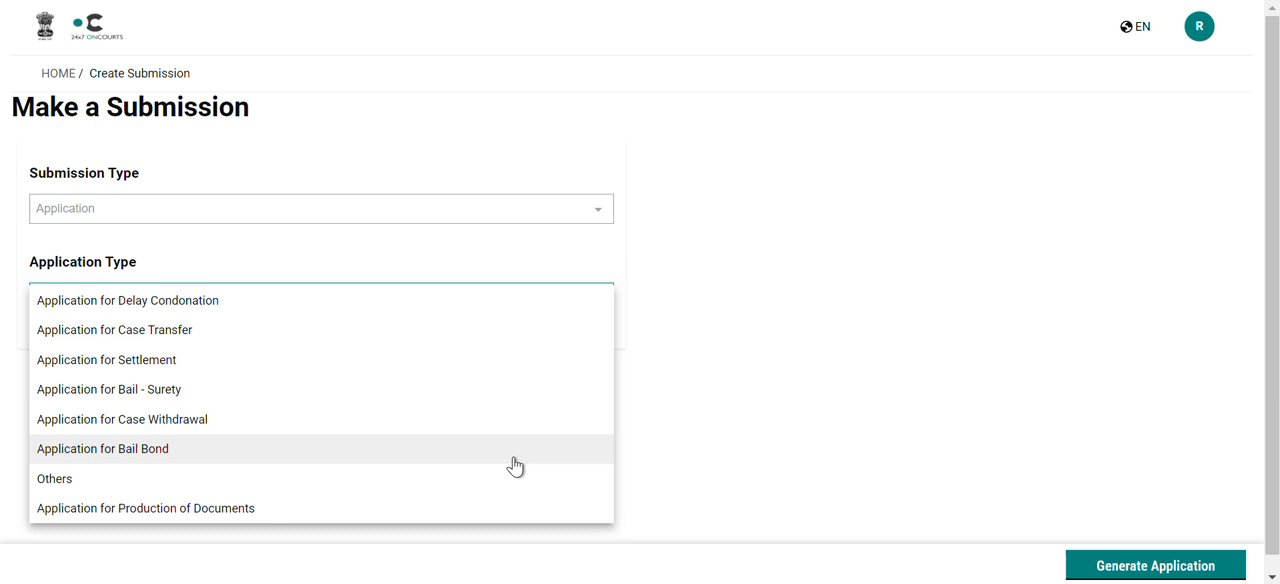
left_click(510, 510)
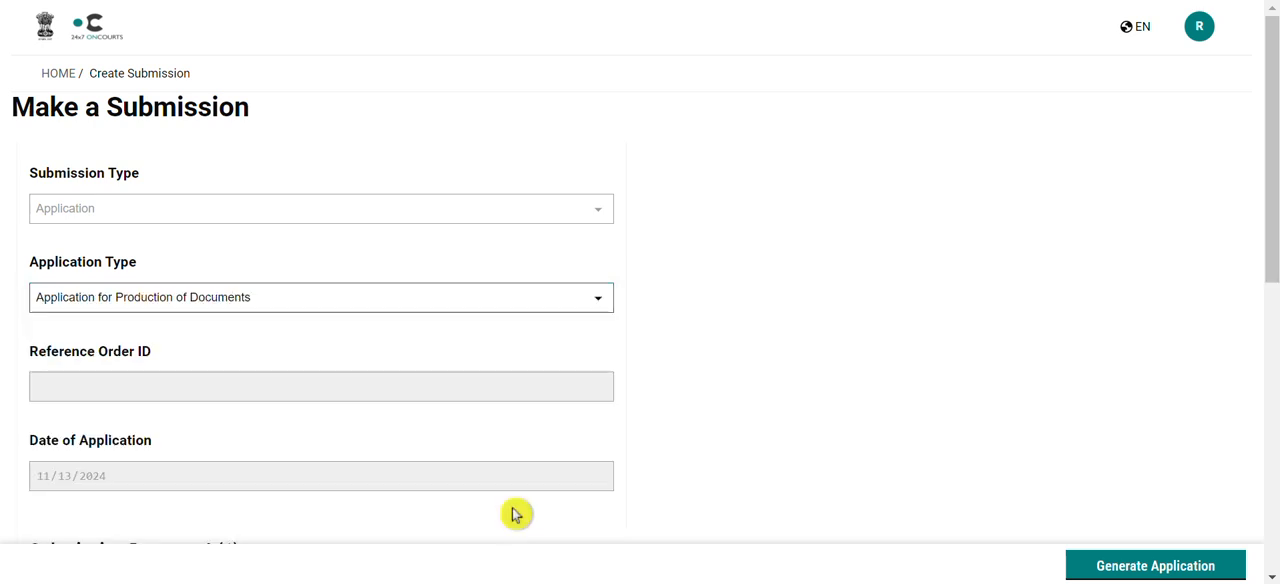
Set the submission document's type to Tax Records and its title to "Bail Record"
scroll(598, 451, "down", 2)
scroll(597, 451, "down", 2)
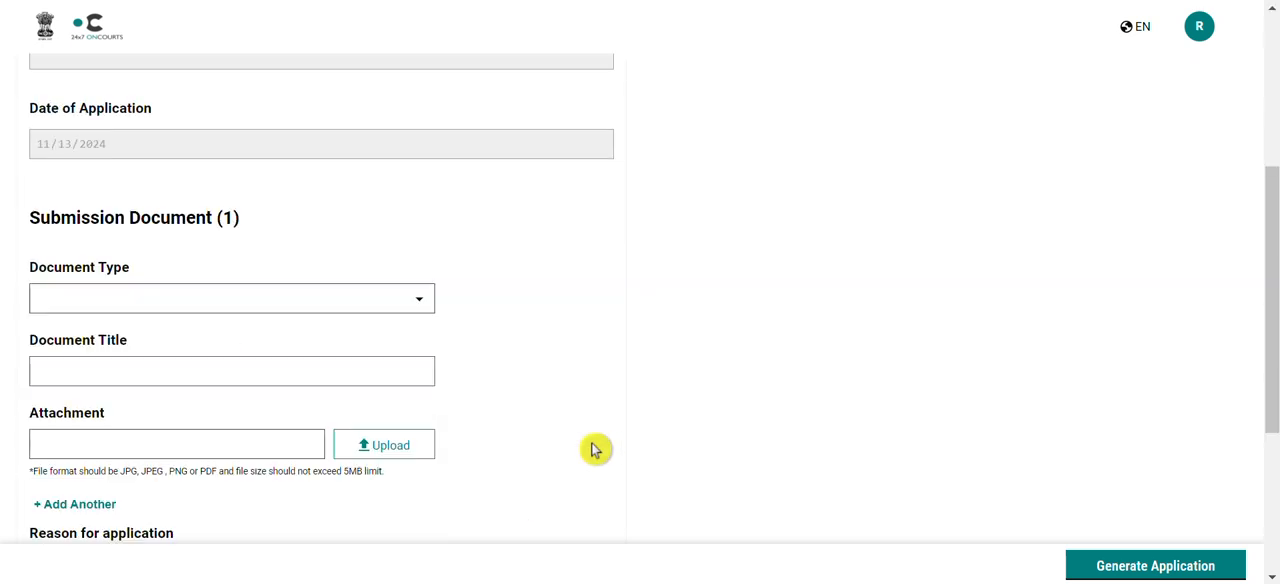
left_click(415, 291)
left_click(363, 301)
left_click(388, 370)
type("B")
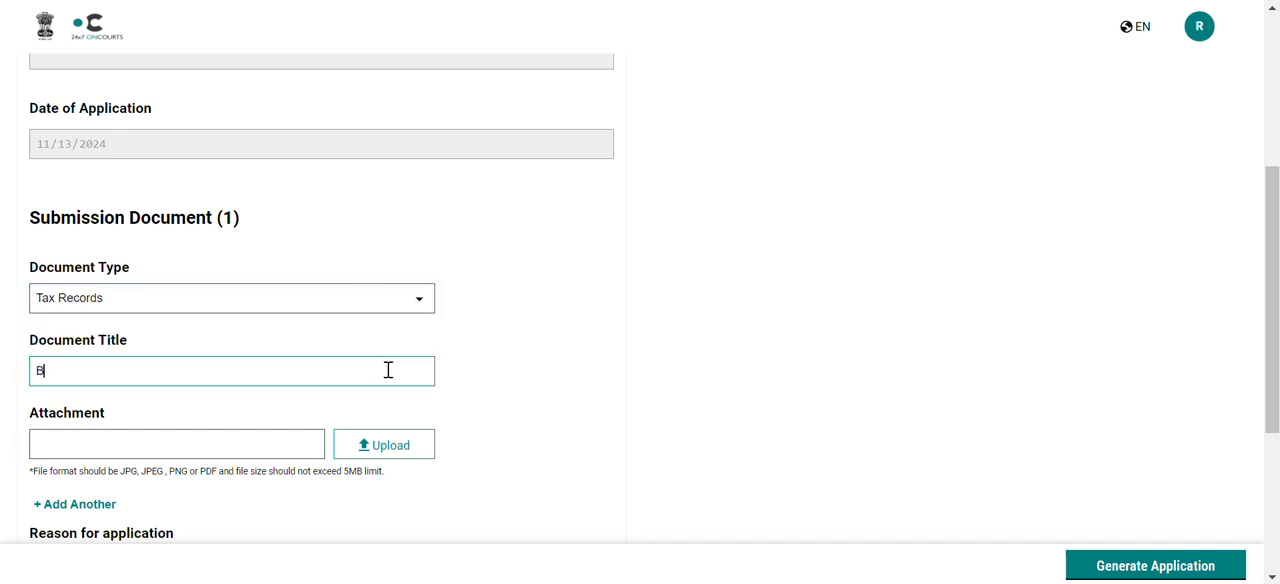
type("ail Record")
Attach the Bail submission PNG file from the Downloads folder to the submission document
left_click(400, 446)
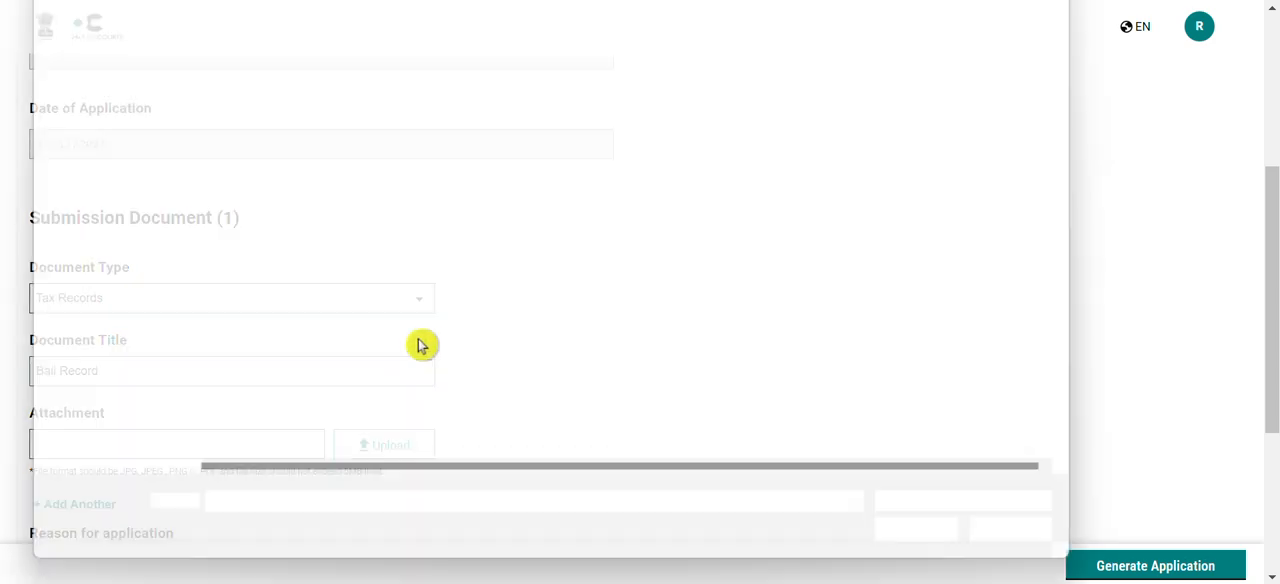
left_click(107, 138)
left_click(325, 153)
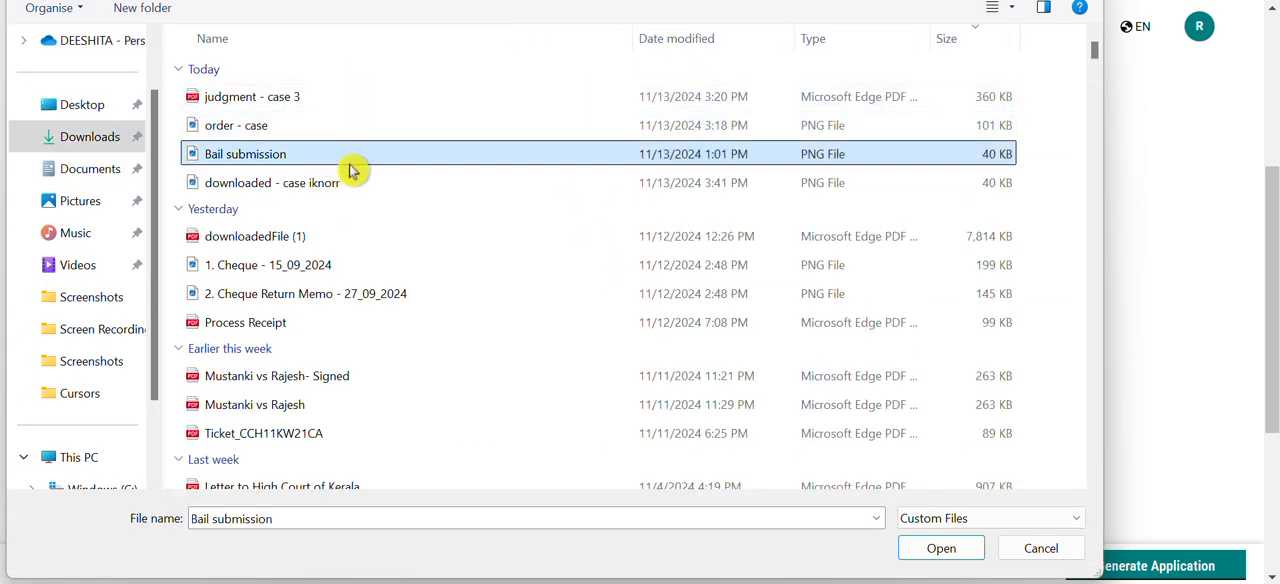
left_click(957, 549)
Give "Need bail" as the reason for application and generate the application
scroll(665, 440, "down", 5)
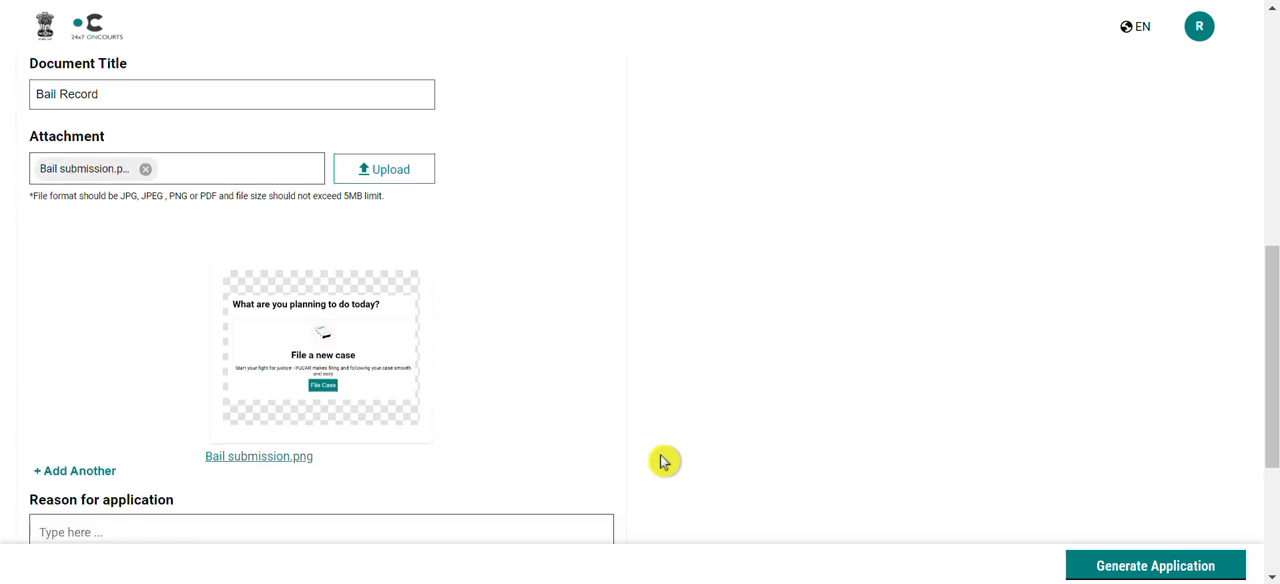
left_click(378, 256)
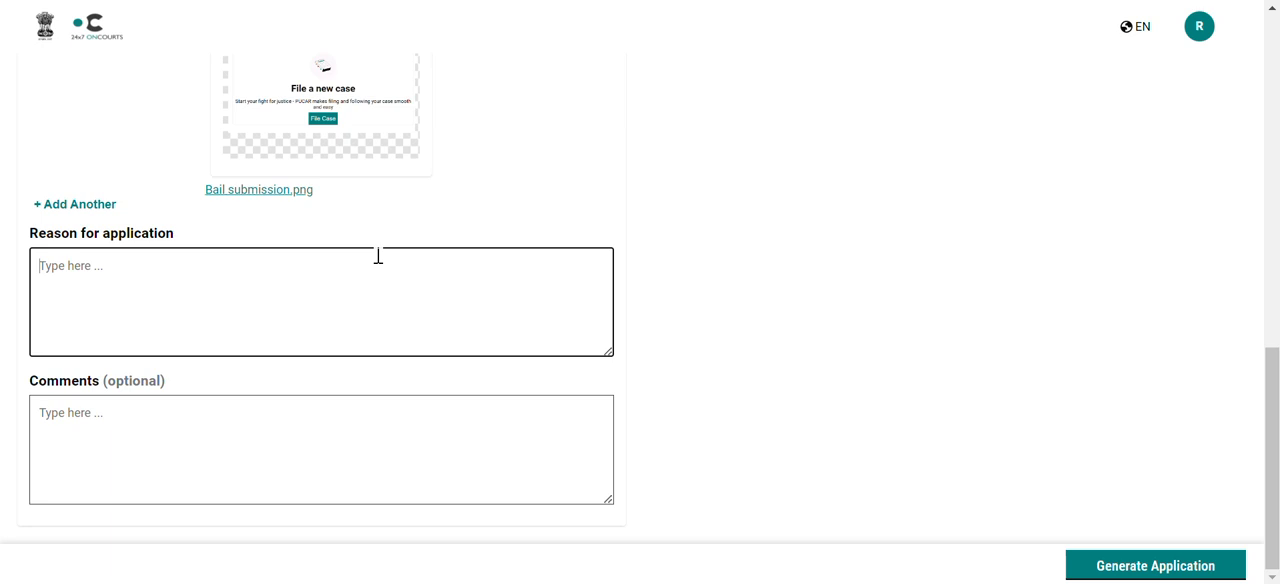
type("Need bail")
left_click(1105, 567)
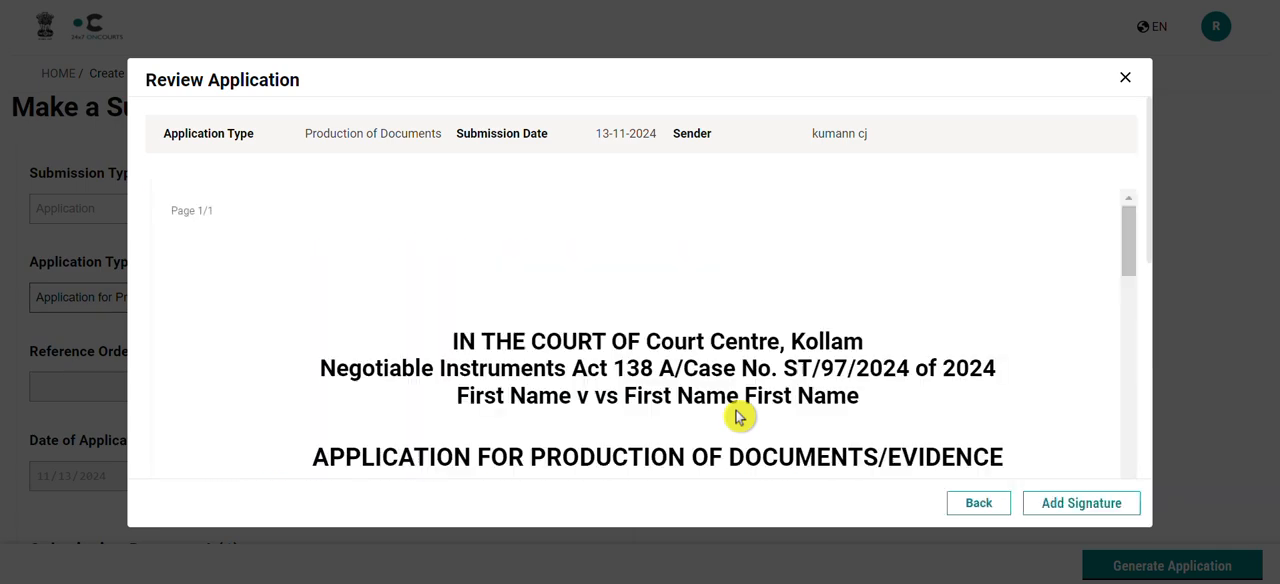
Review the generated application for production of documents, add the signature and close the submission confirmation
scroll(738, 416, "down", 6)
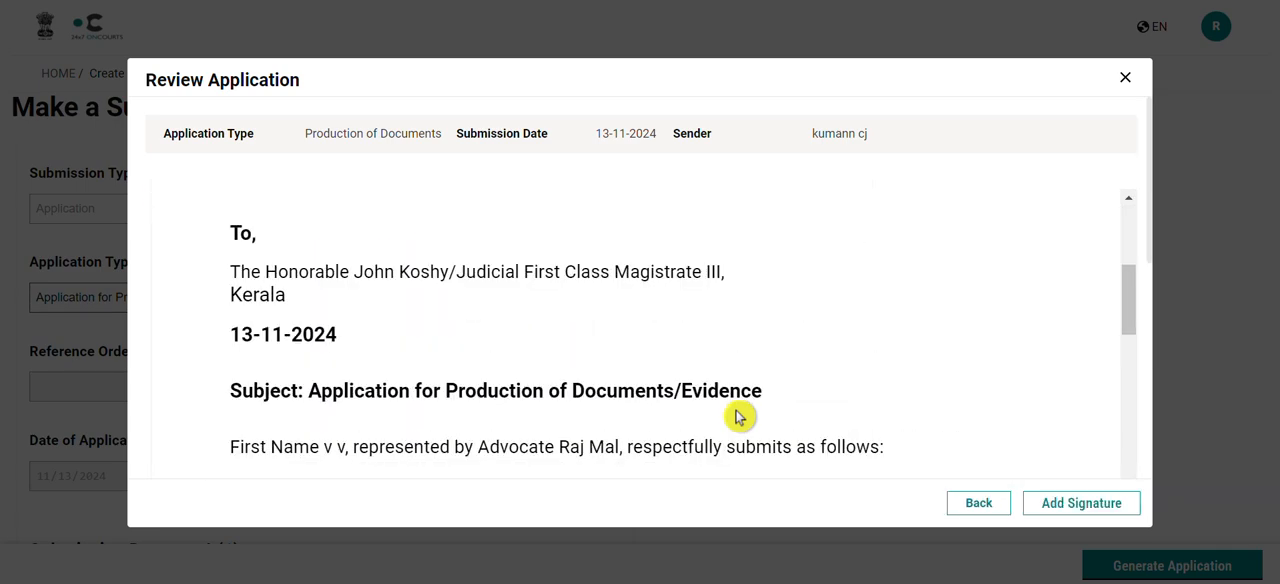
scroll(738, 416, "down", 4)
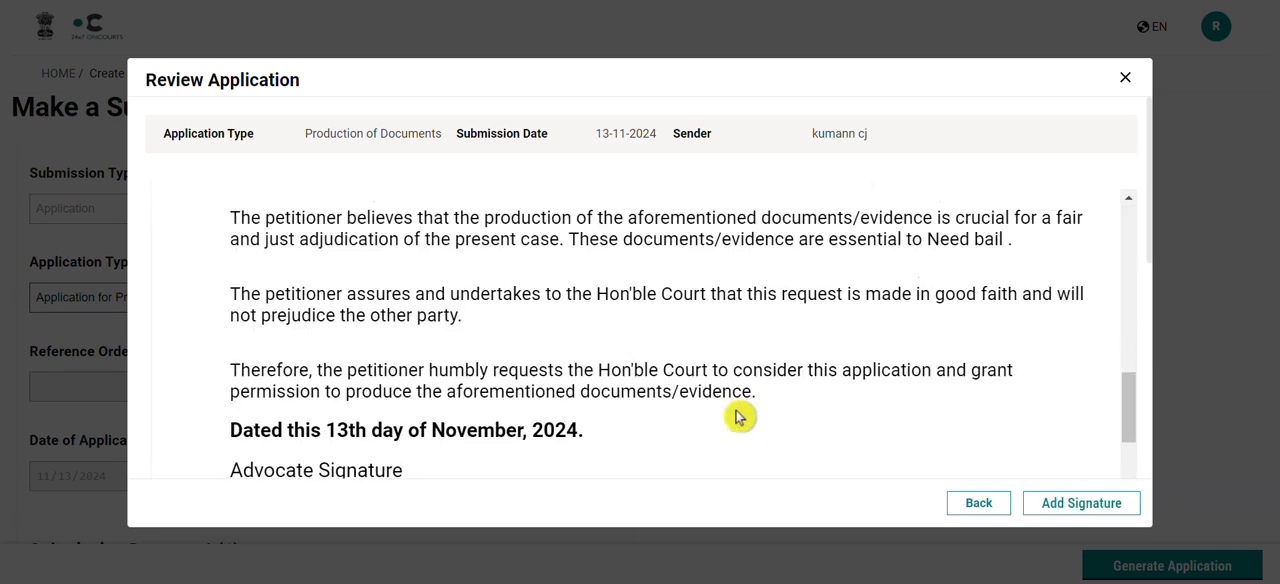
scroll(738, 416, "up", 6)
scroll(738, 416, "up", 5)
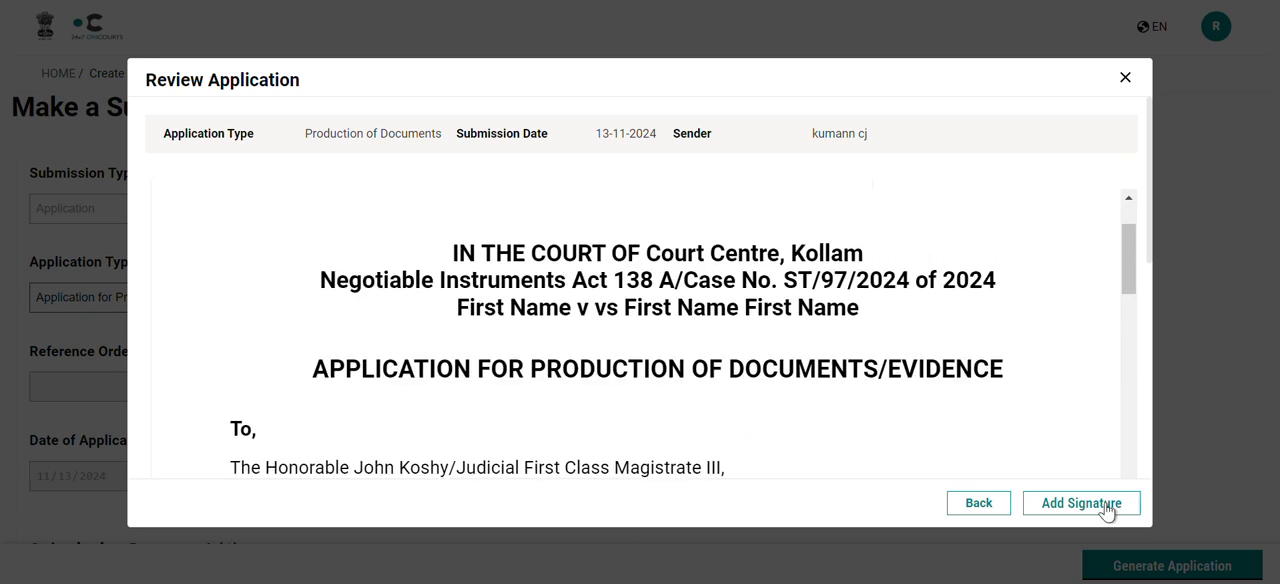
left_click(1068, 504)
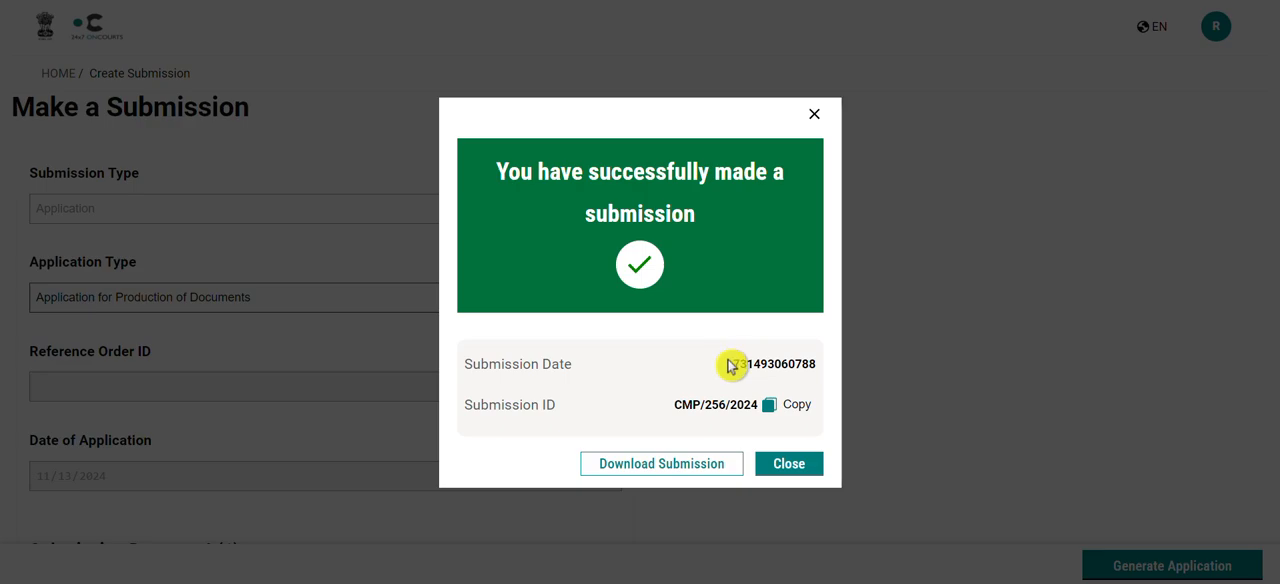
left_click(789, 464)
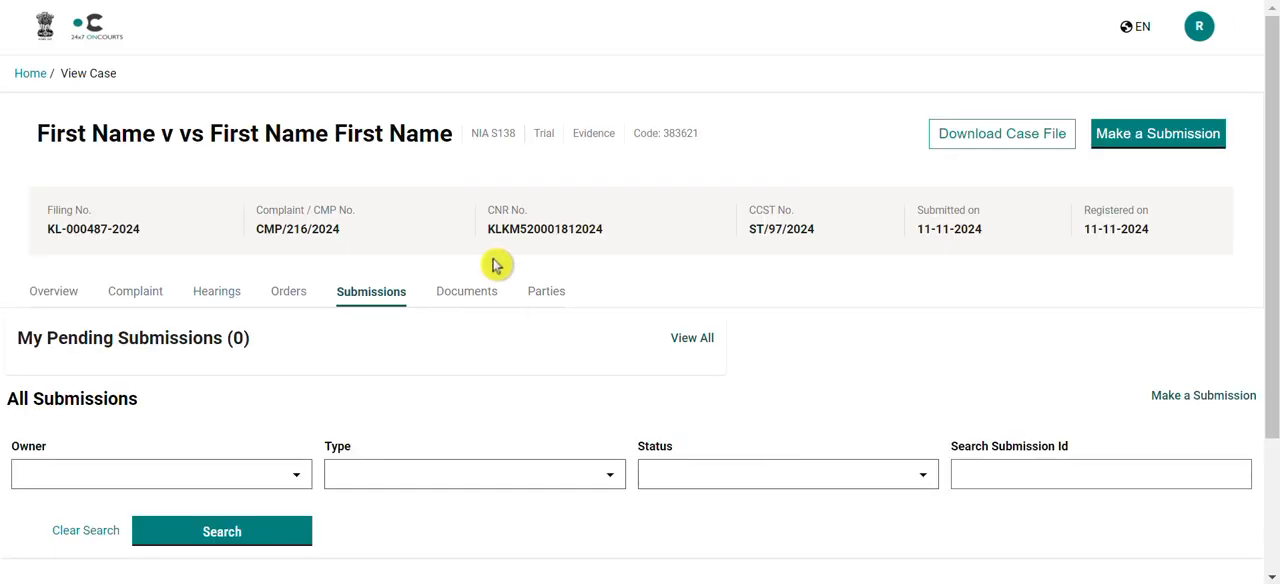
Return to the home page and open the Make mandatory Submission task among all other pending tasks
left_click(29, 75)
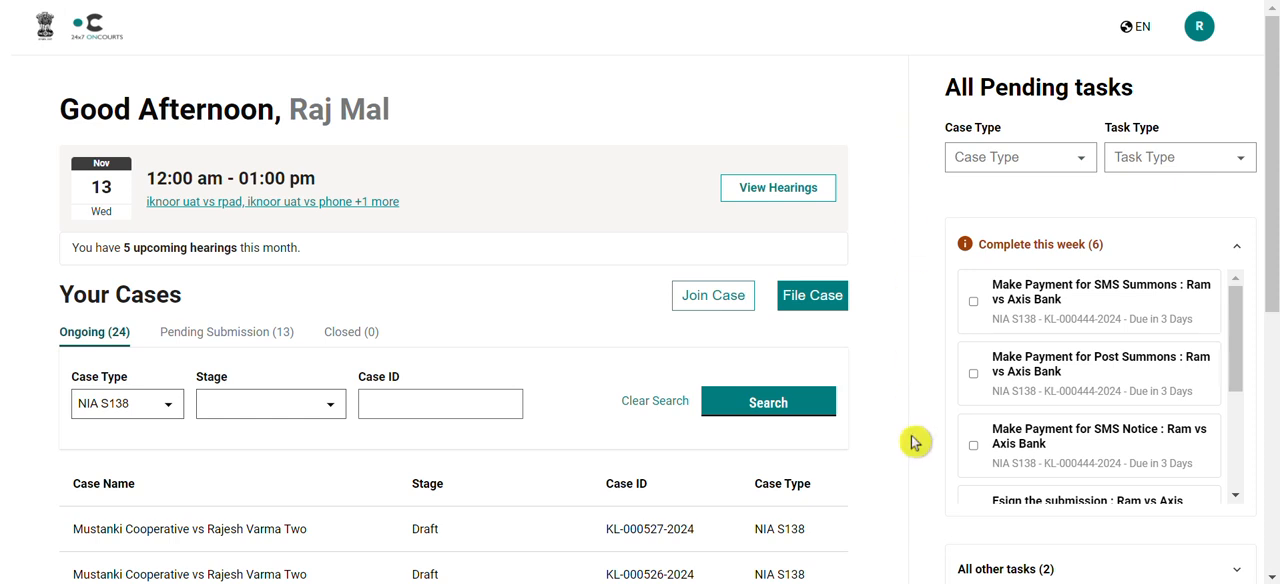
scroll(1058, 529, "down", 1)
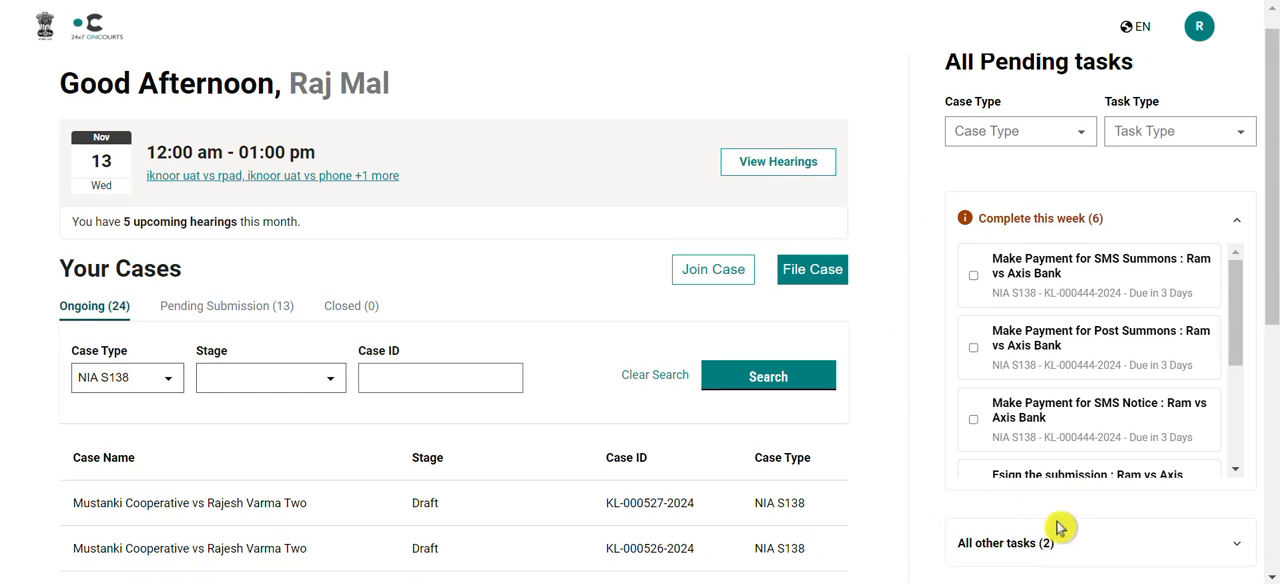
scroll(1060, 522, "down", 2)
left_click(1236, 362)
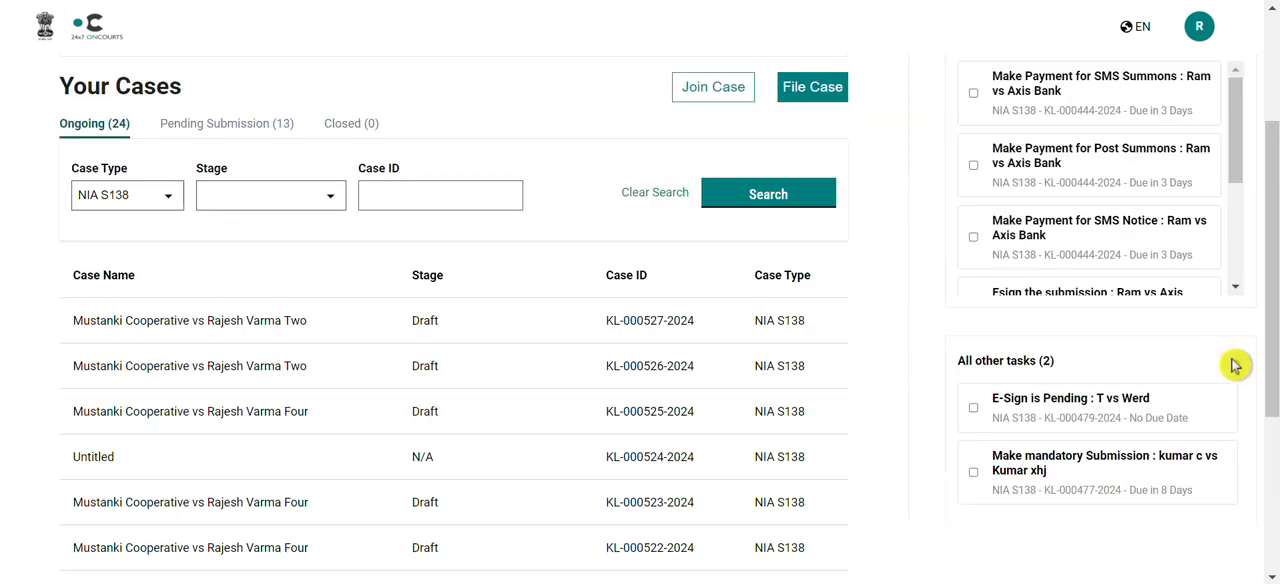
left_click(1076, 484)
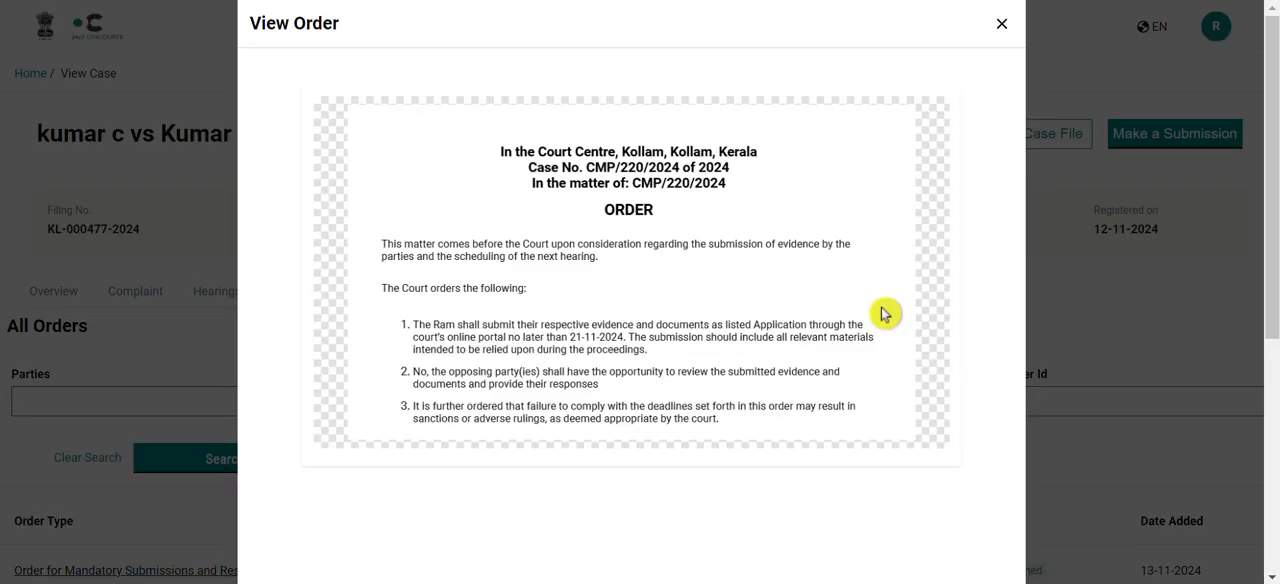
Start an extension request from the mandatory submission order and set the requested extension date to 11/25/2024
scroll(778, 446, "down", 5)
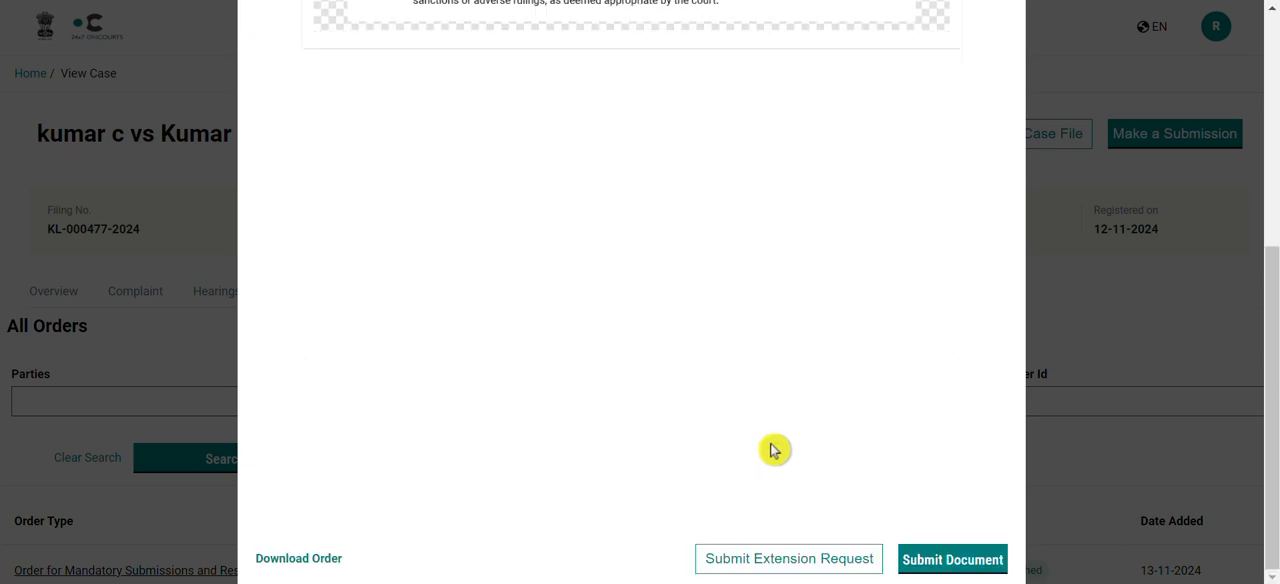
left_click(776, 562)
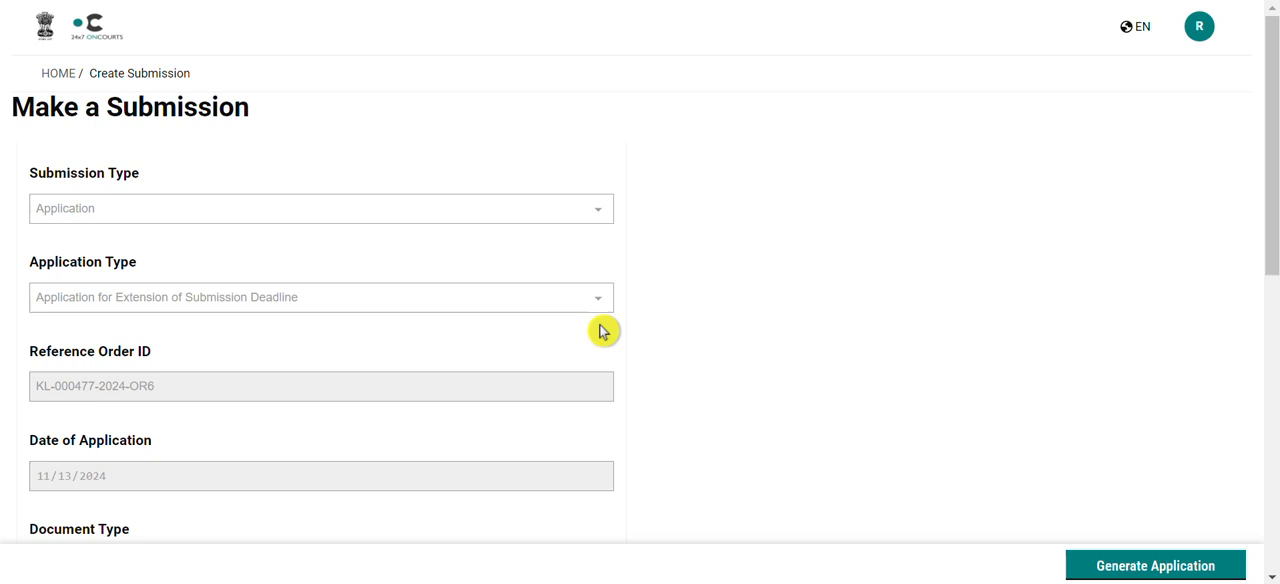
scroll(412, 320, "down", 1)
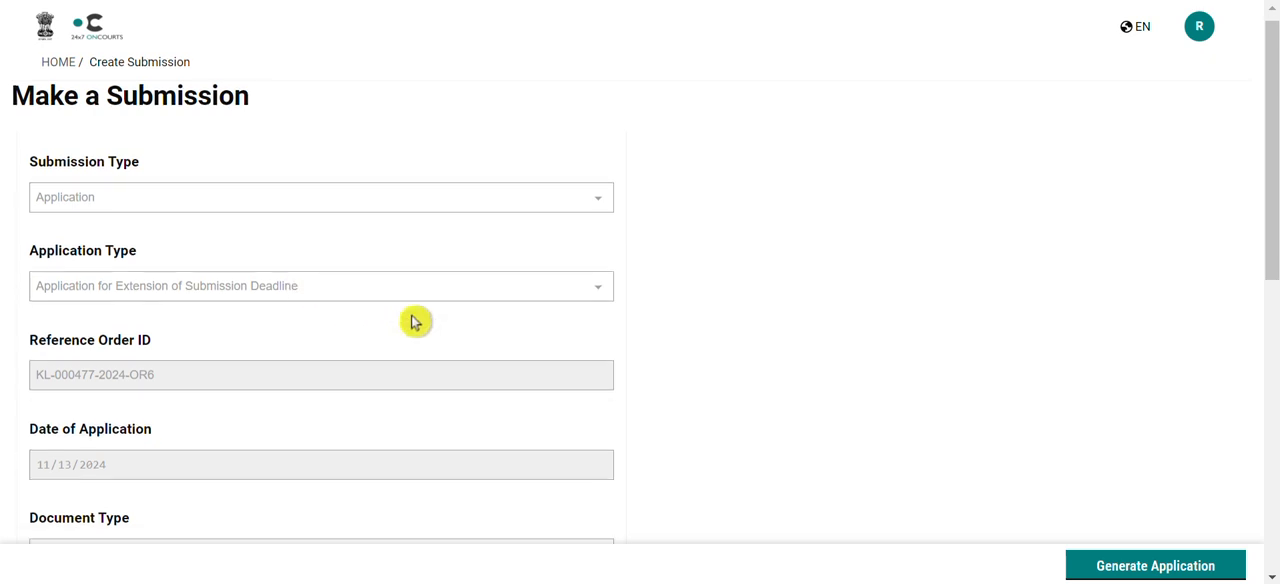
scroll(415, 322, "down", 1)
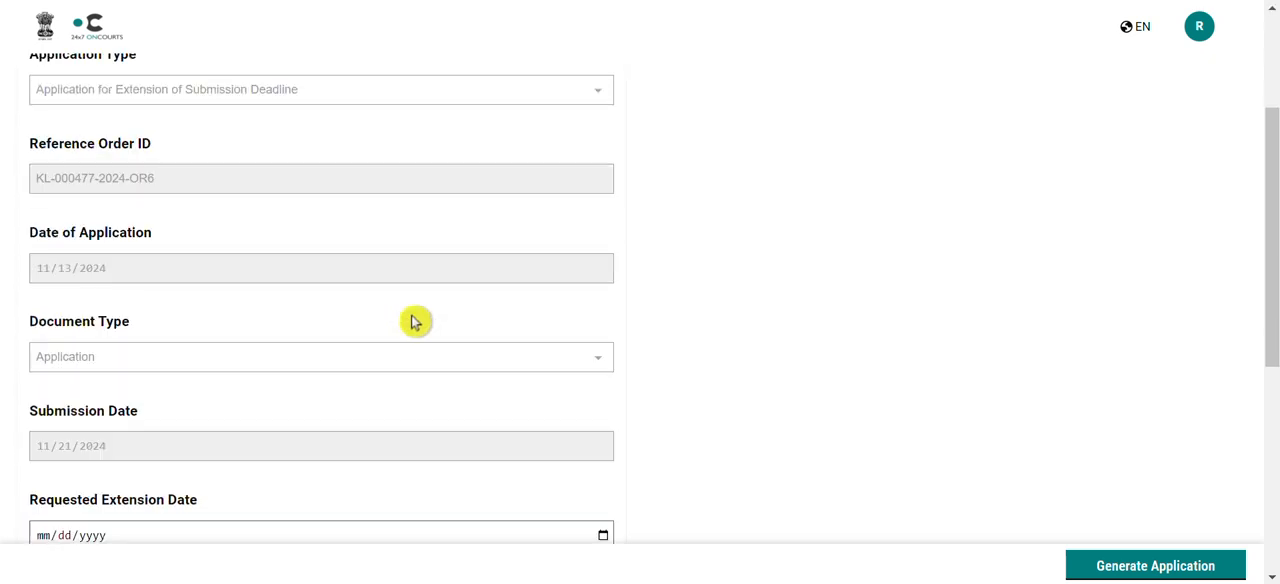
scroll(415, 322, "down", 1)
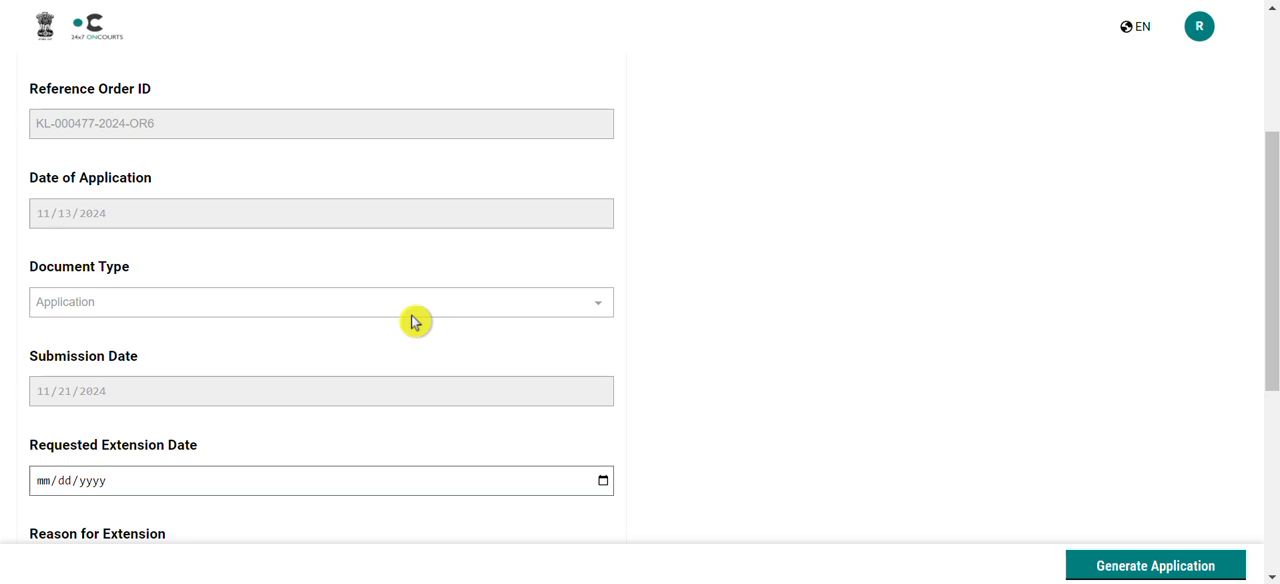
scroll(415, 322, "down", 1)
scroll(415, 322, "down", 1)
scroll(415, 322, "down", 1)
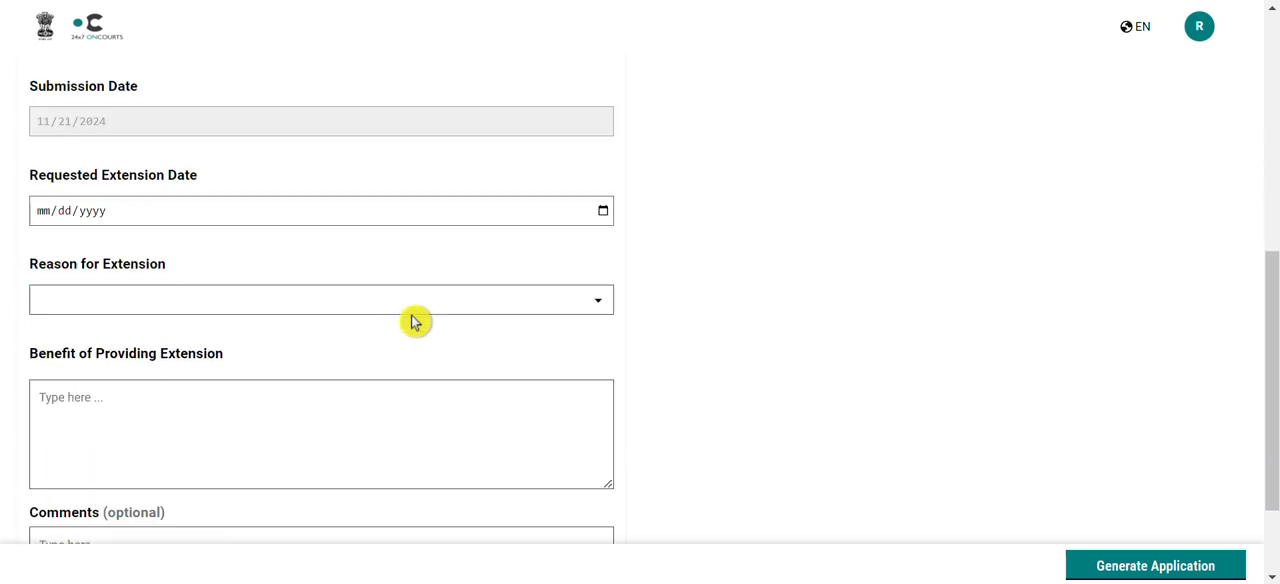
left_click(603, 214)
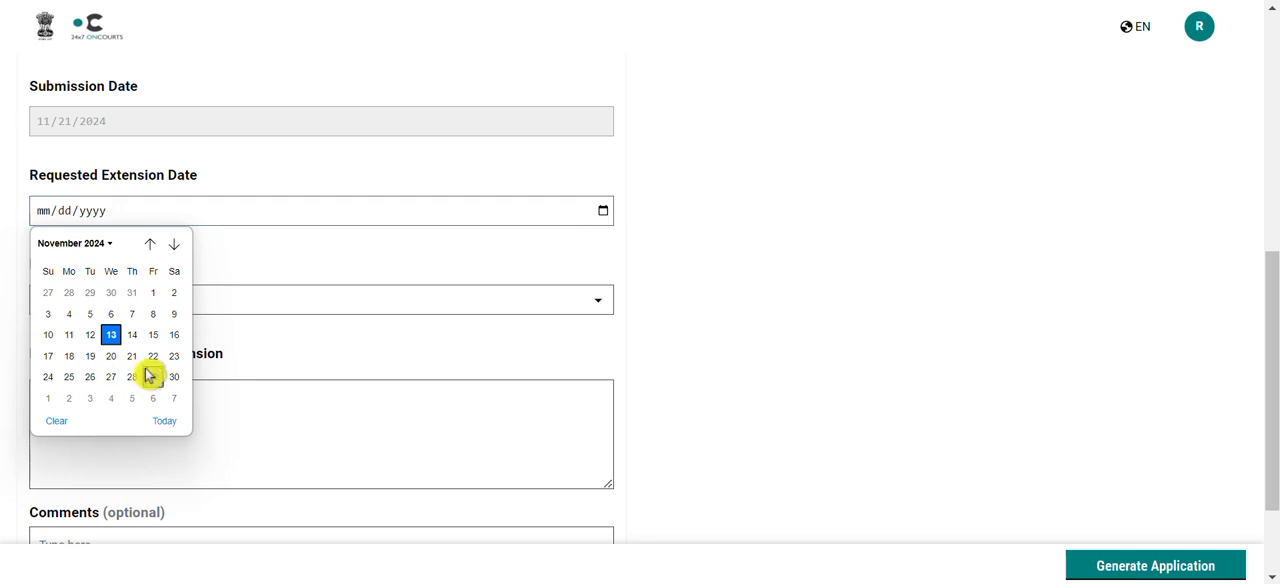
left_click(68, 377)
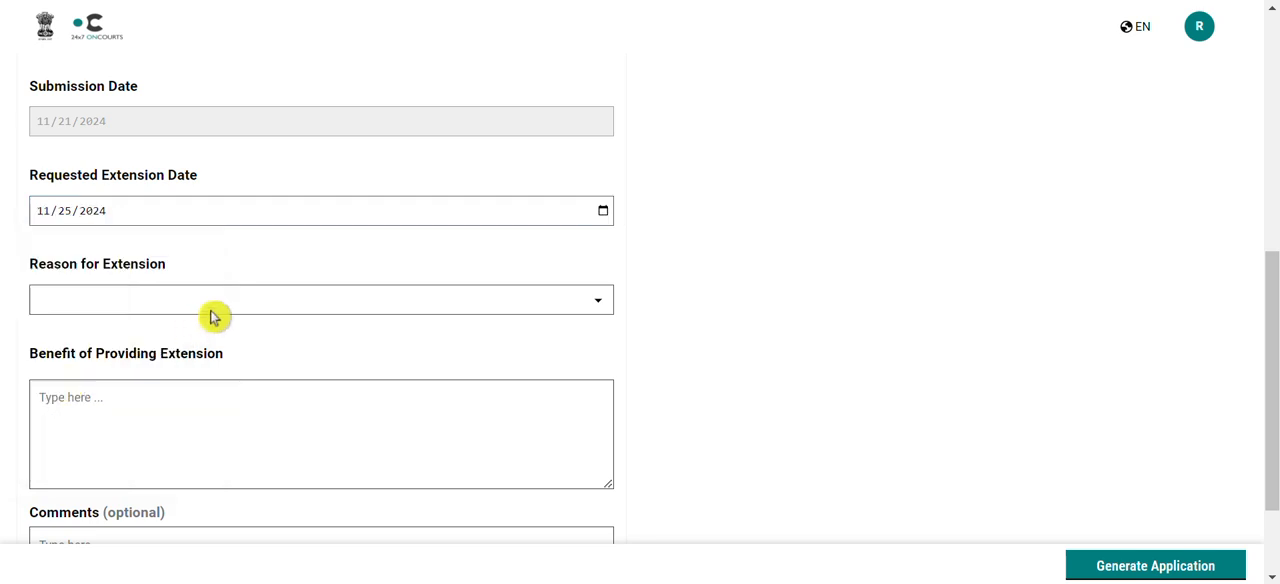
Set the reason for extension to Unavailability and the benefit of providing extension to "Document can be procured from electricity department"
left_click(601, 316)
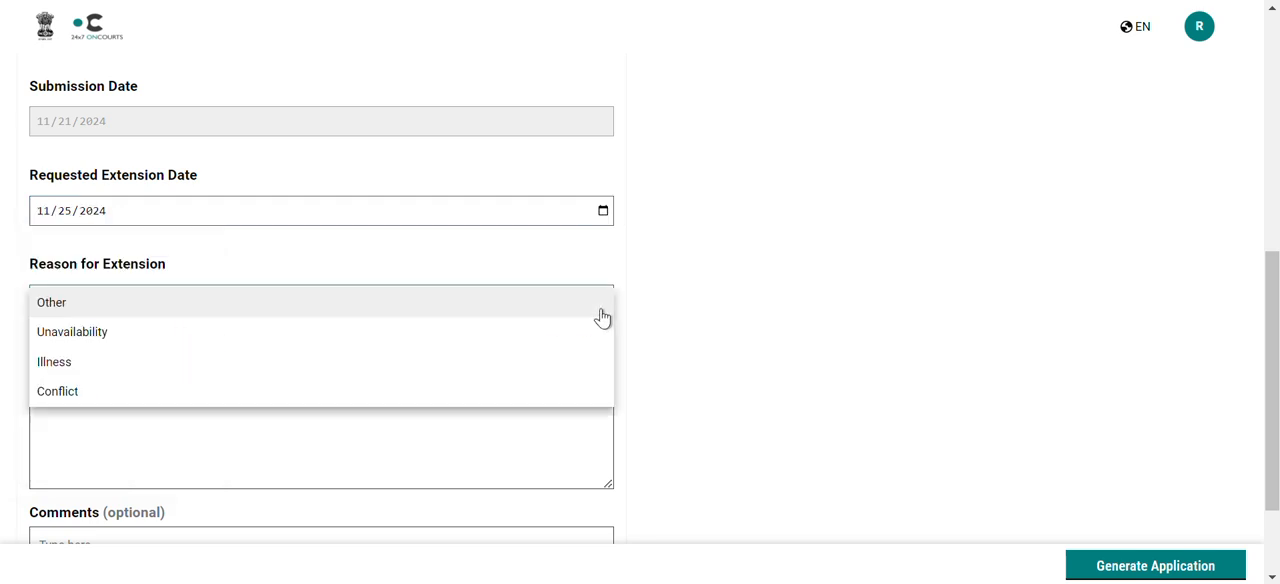
left_click(467, 338)
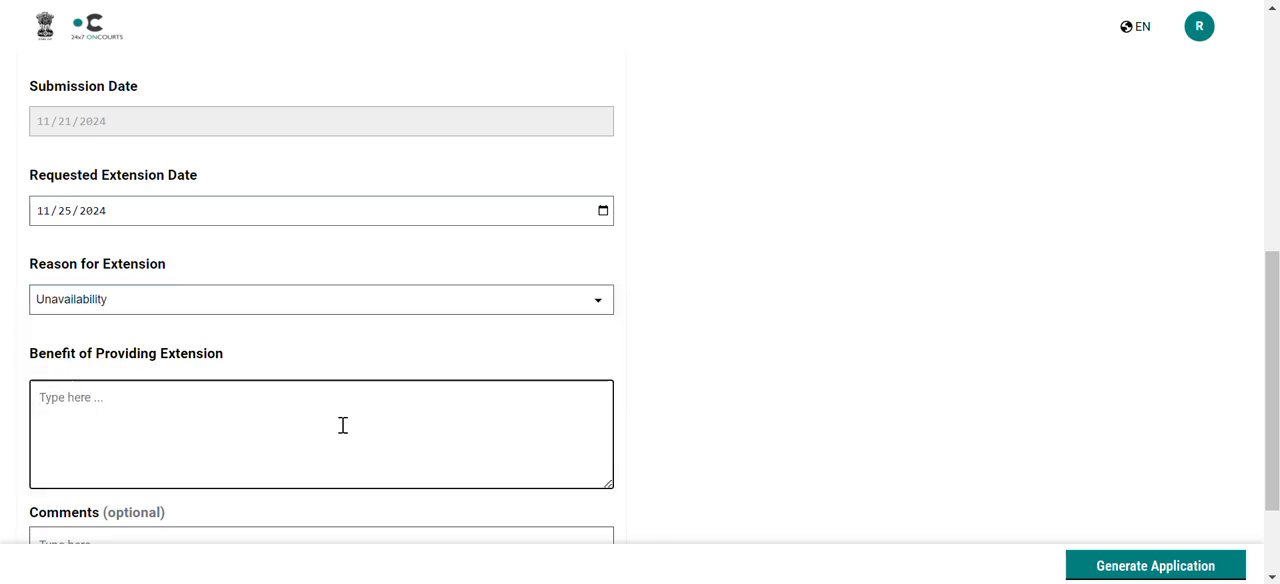
left_click(342, 425)
type("Document")
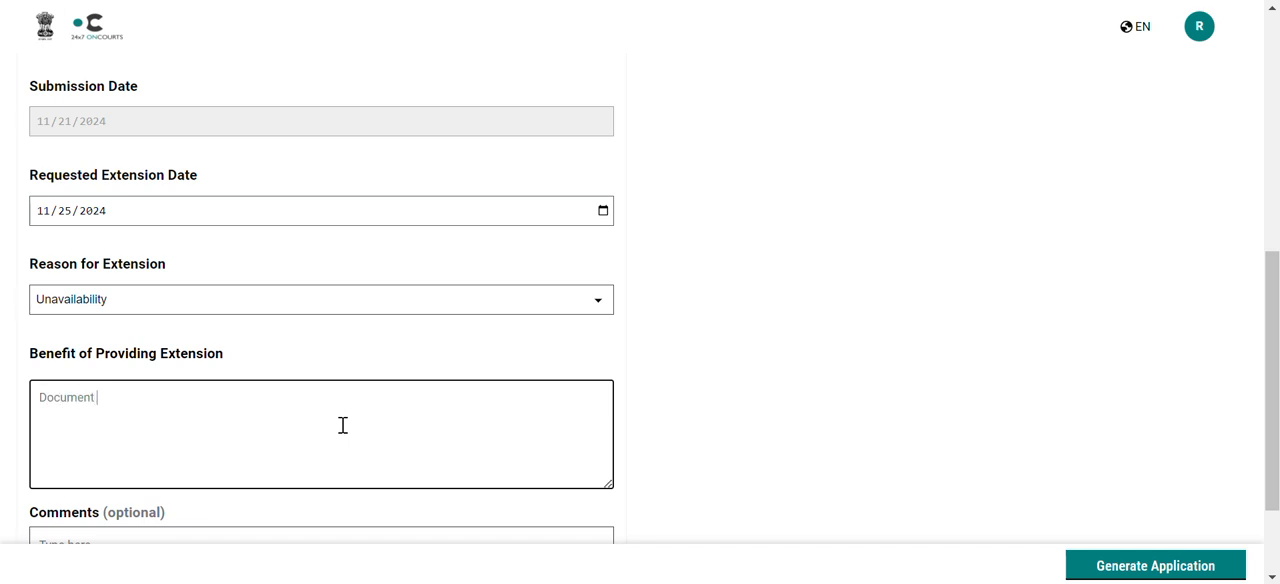
type(" can be procured from electric")
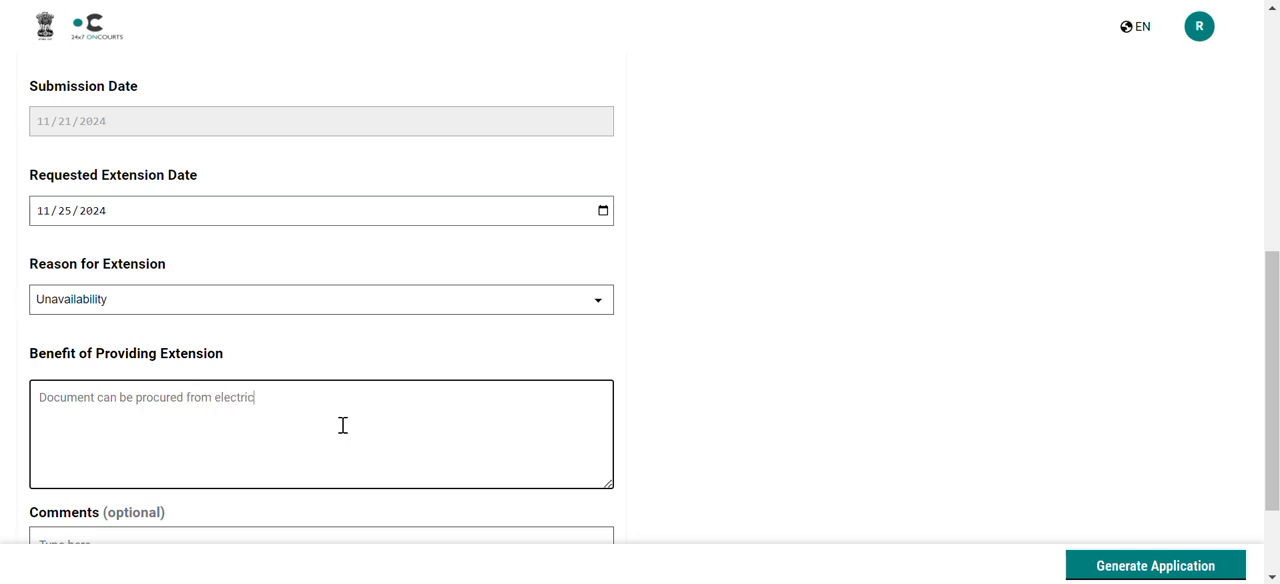
type("ity department")
Generate and review the application for extension of submission deadline, then sign it and close the submission confirmation
scroll(637, 360, "down", 1)
left_click(697, 449)
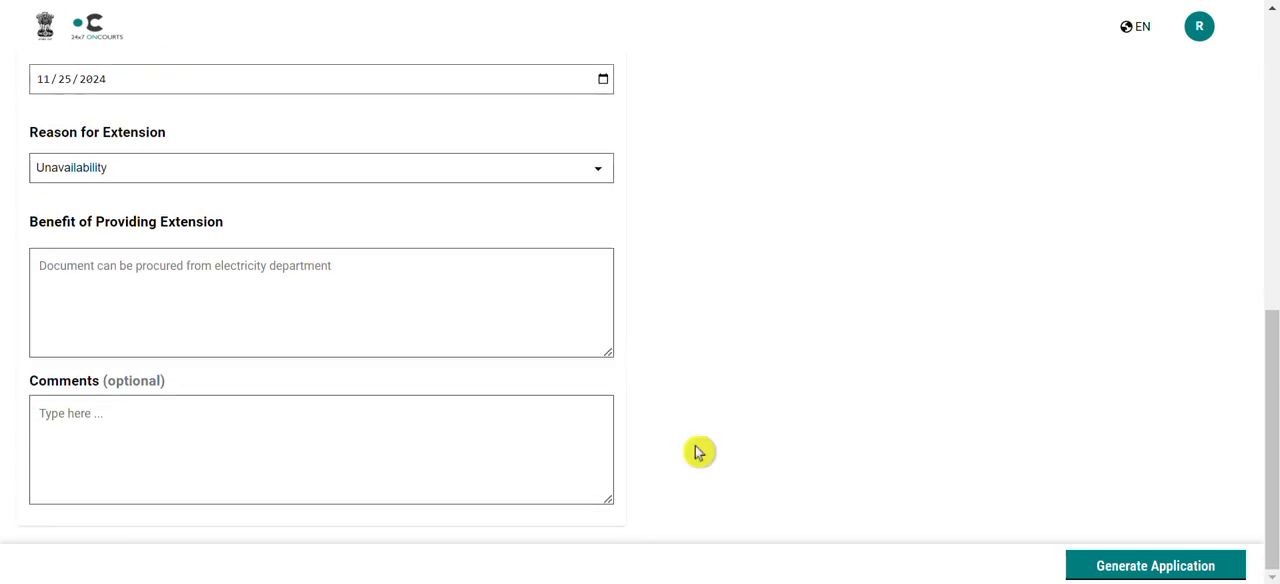
left_click(1133, 568)
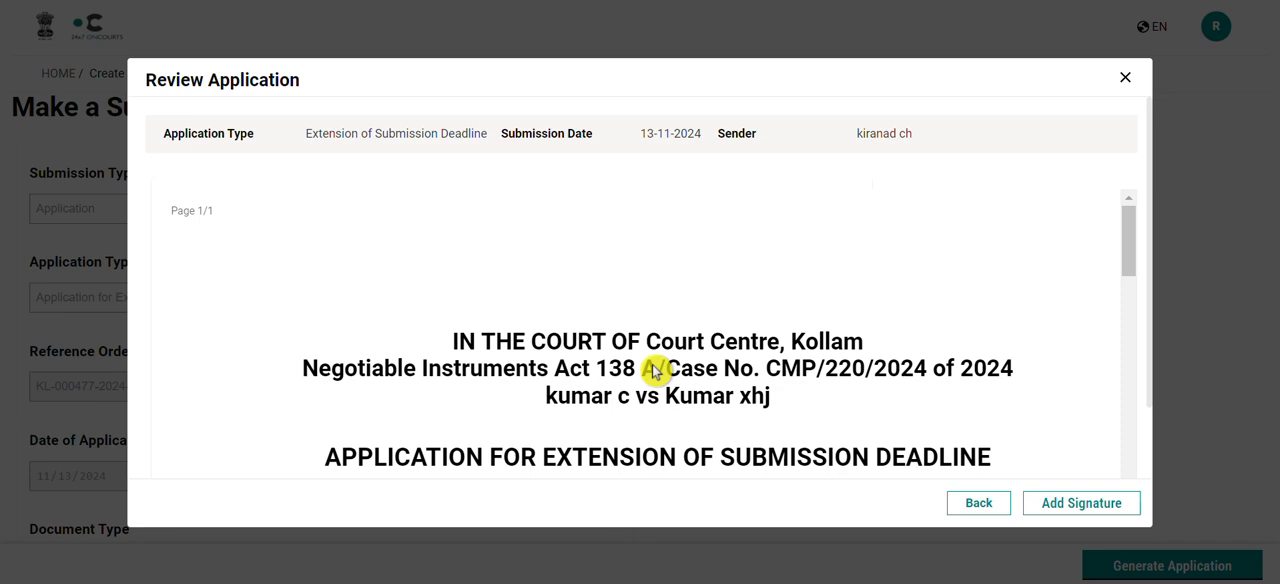
scroll(891, 381, "down", 10)
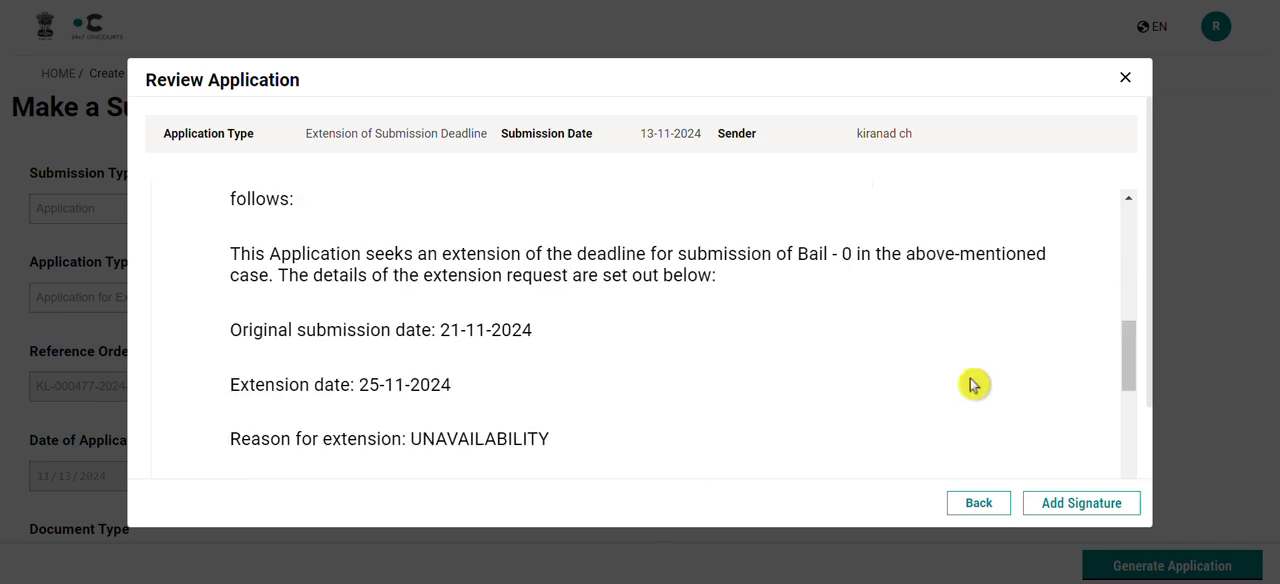
left_click(1079, 505)
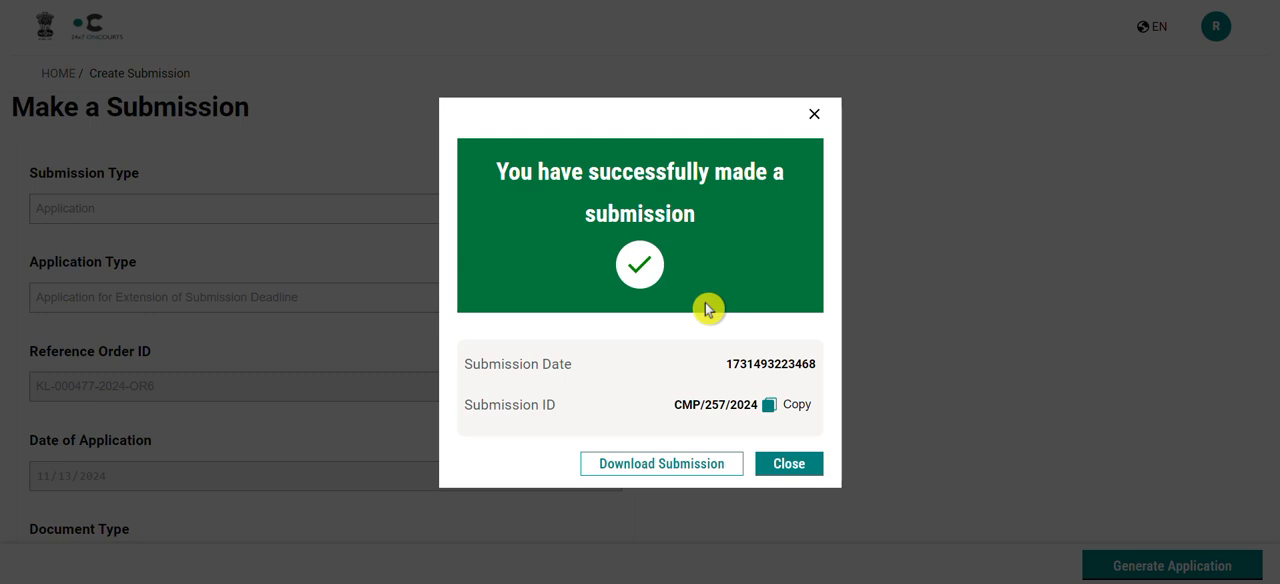
left_click(789, 465)
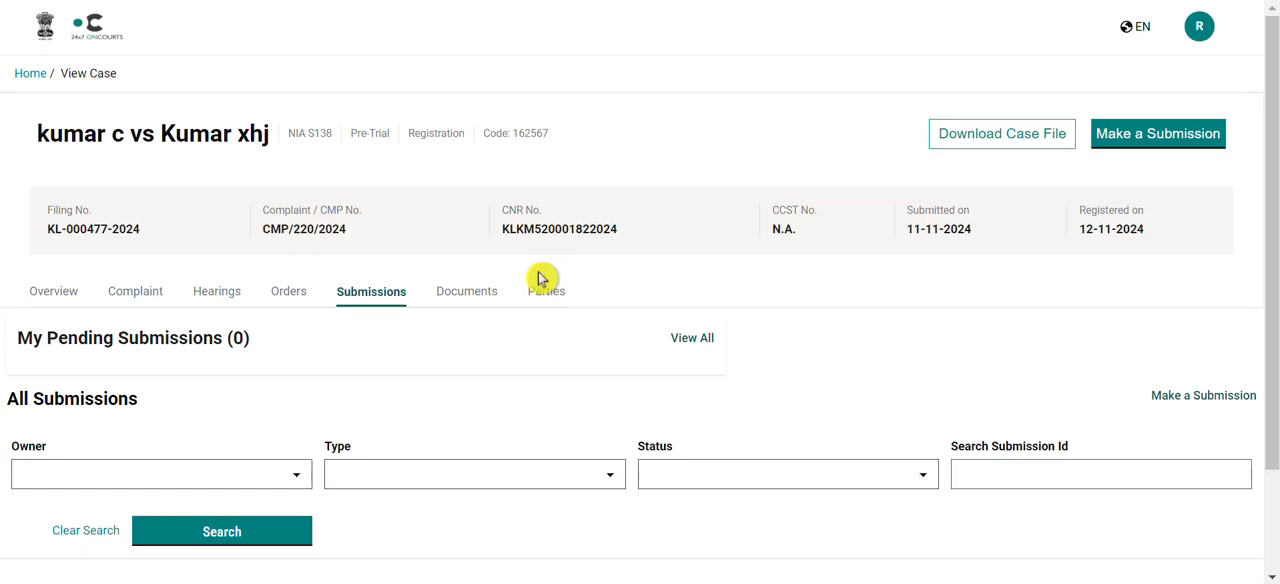
Return to the home page and open the first ongoing case that is at the Appearance stage
left_click(58, 45)
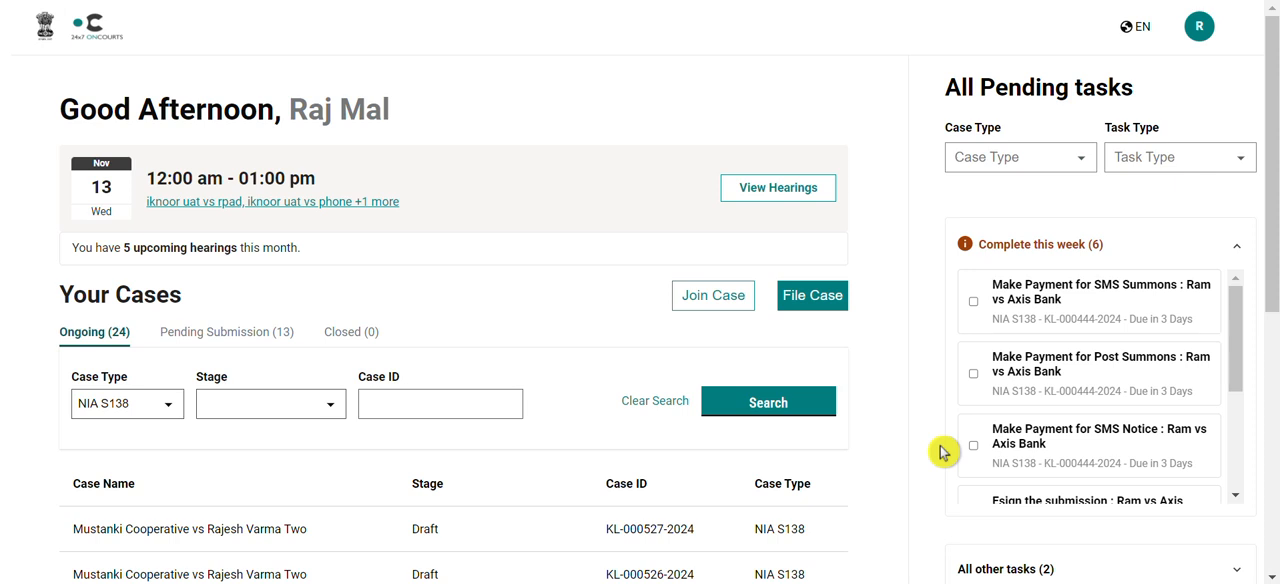
scroll(943, 452, "down", 1)
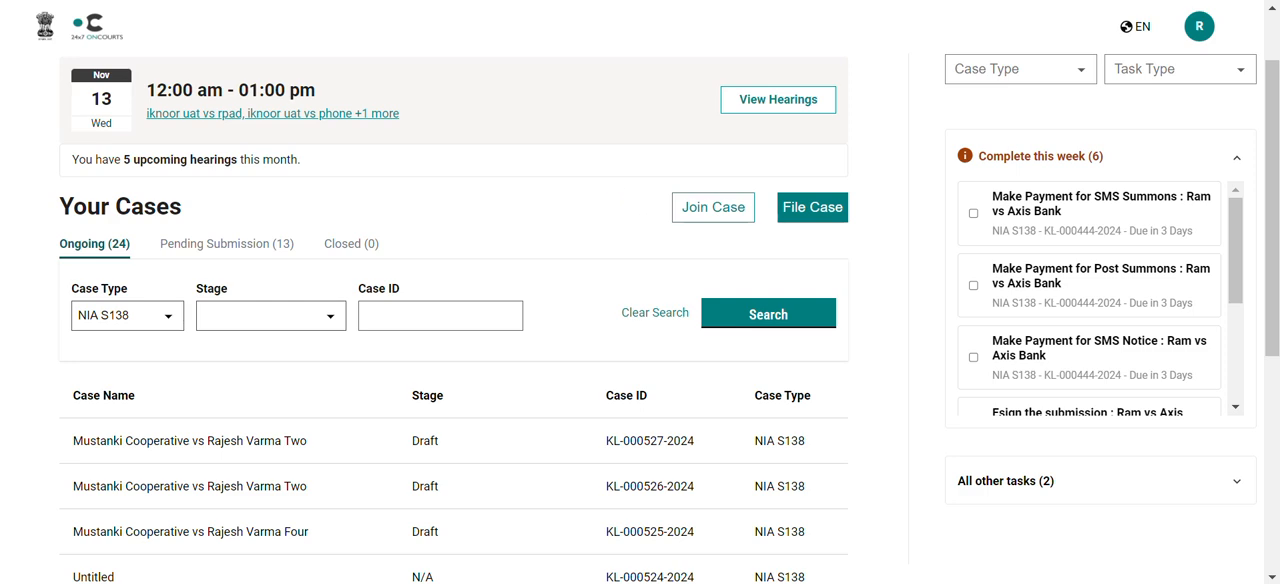
scroll(620, 205, "up", 1)
scroll(615, 208, "down", 1)
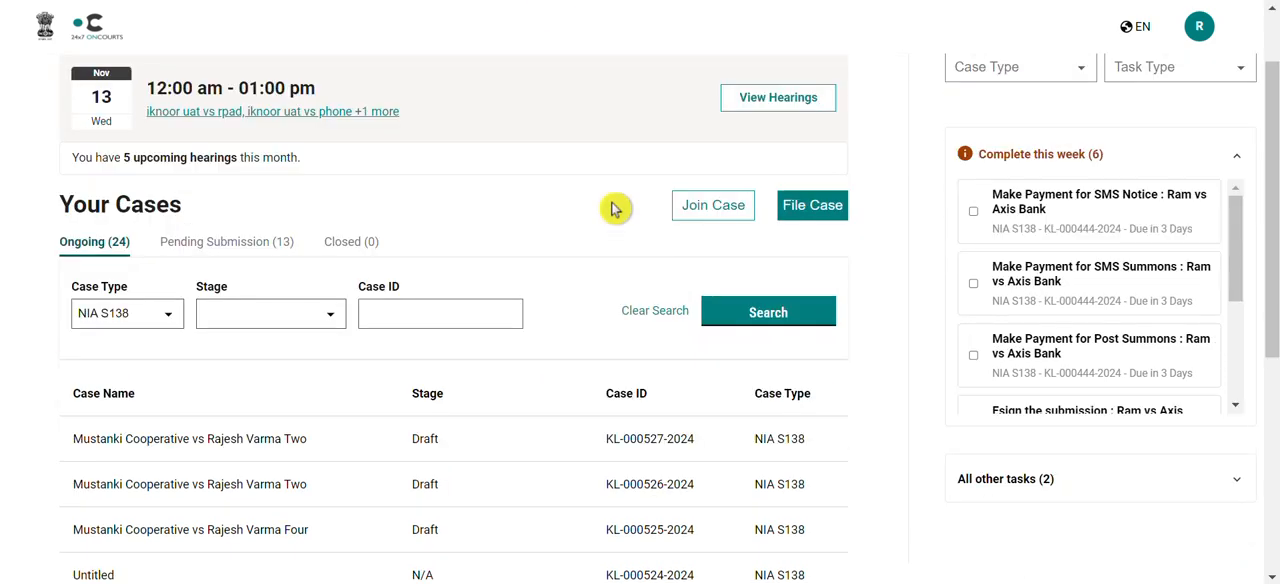
scroll(615, 208, "down", 4)
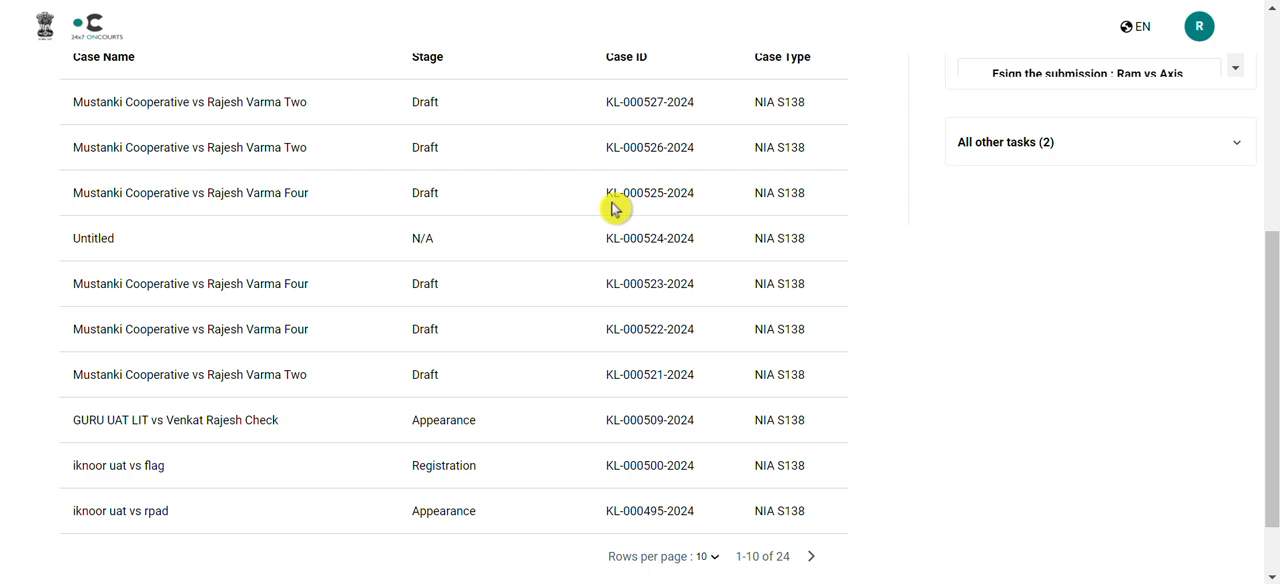
scroll(615, 208, "down", 1)
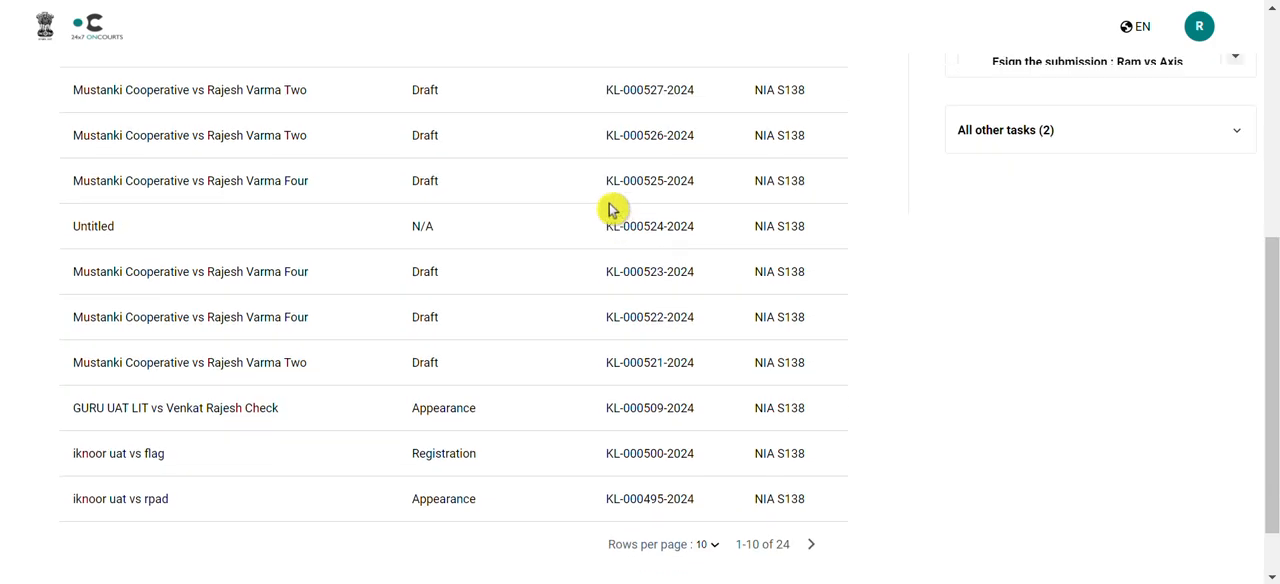
left_click(305, 410)
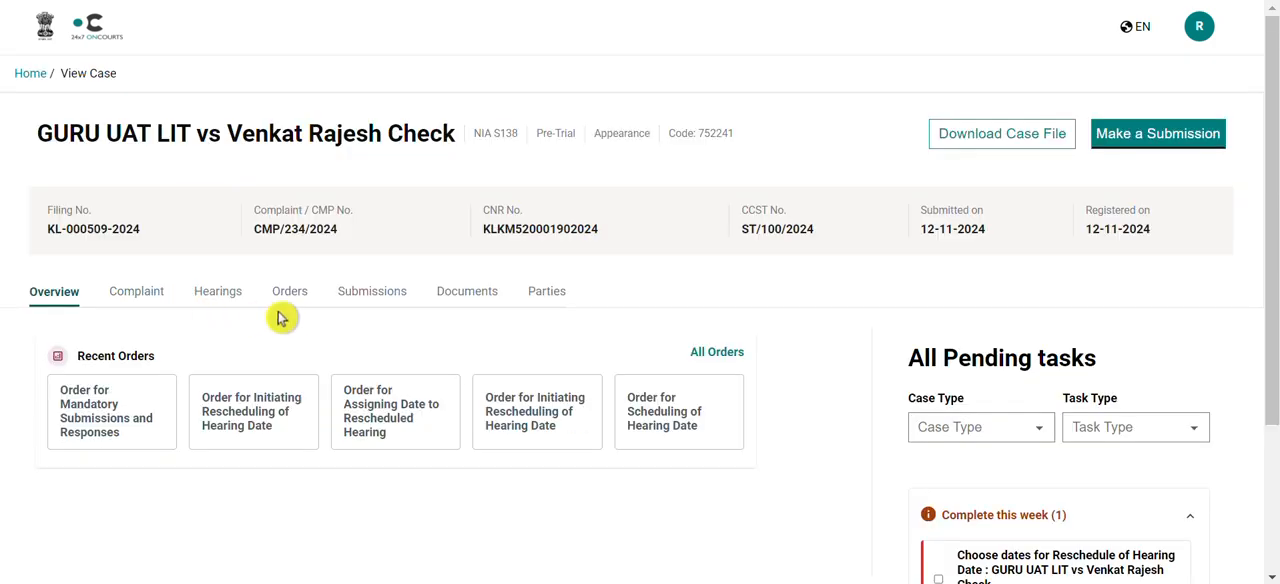
Open the Production of Documents submission with Pending Response status from the case's submissions
left_click(368, 298)
scroll(415, 385, "down", 3)
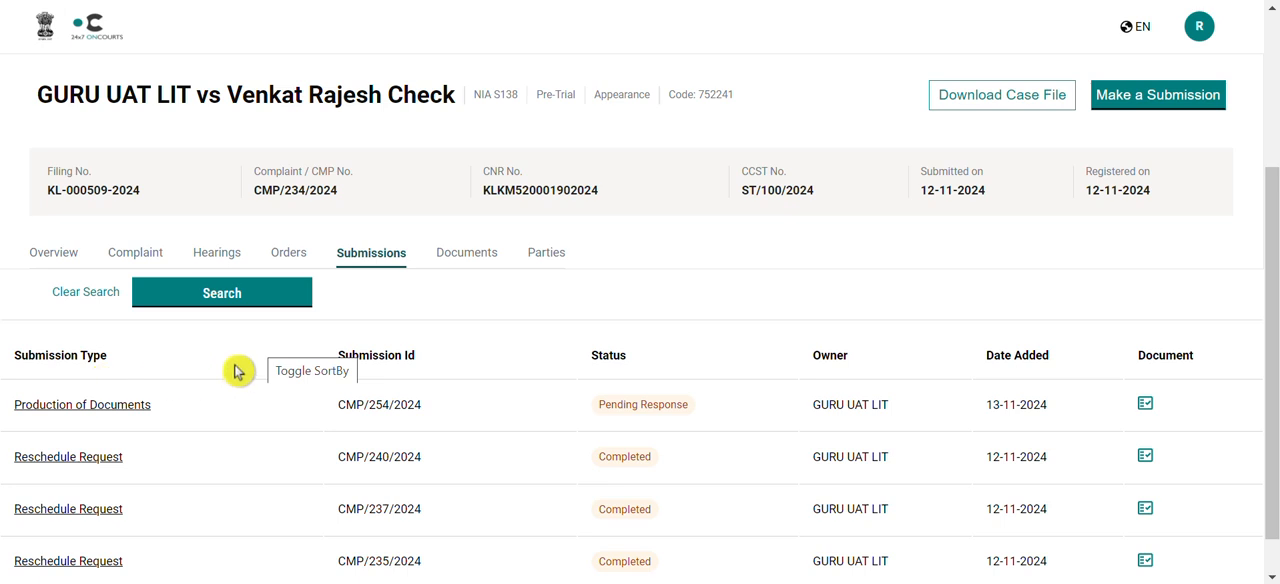
left_click(135, 410)
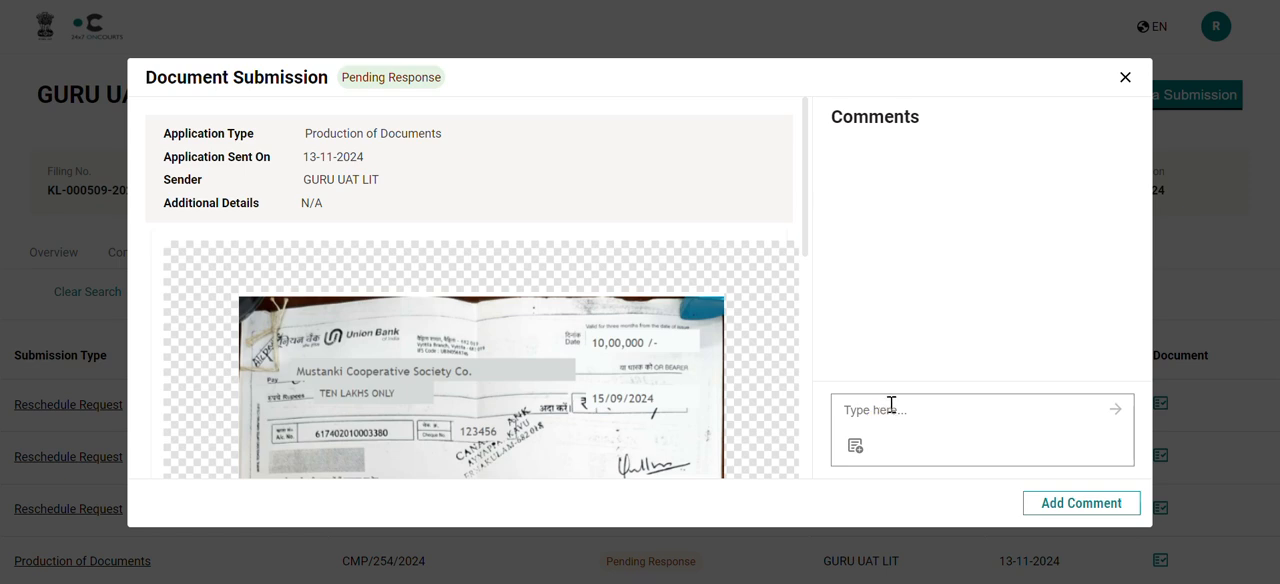
Post the comment "Notice that date is amount - check is invalid" on the Production of Documents submission
left_click(891, 405)
type("Notice that date is amount - check is")
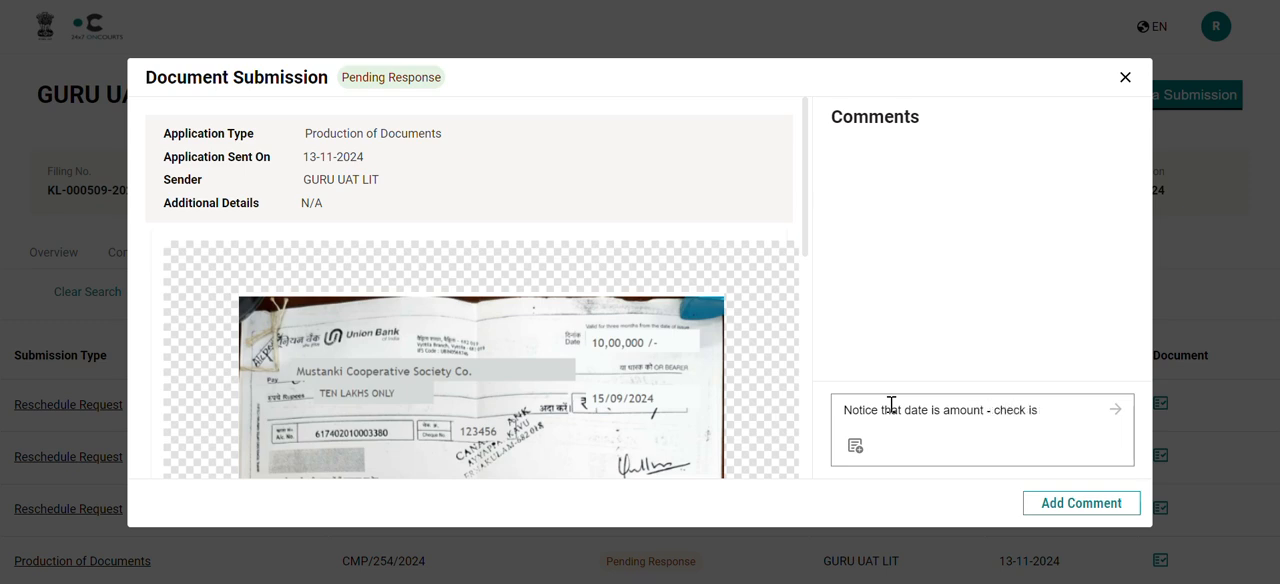
type(" invalid")
left_click(1115, 411)
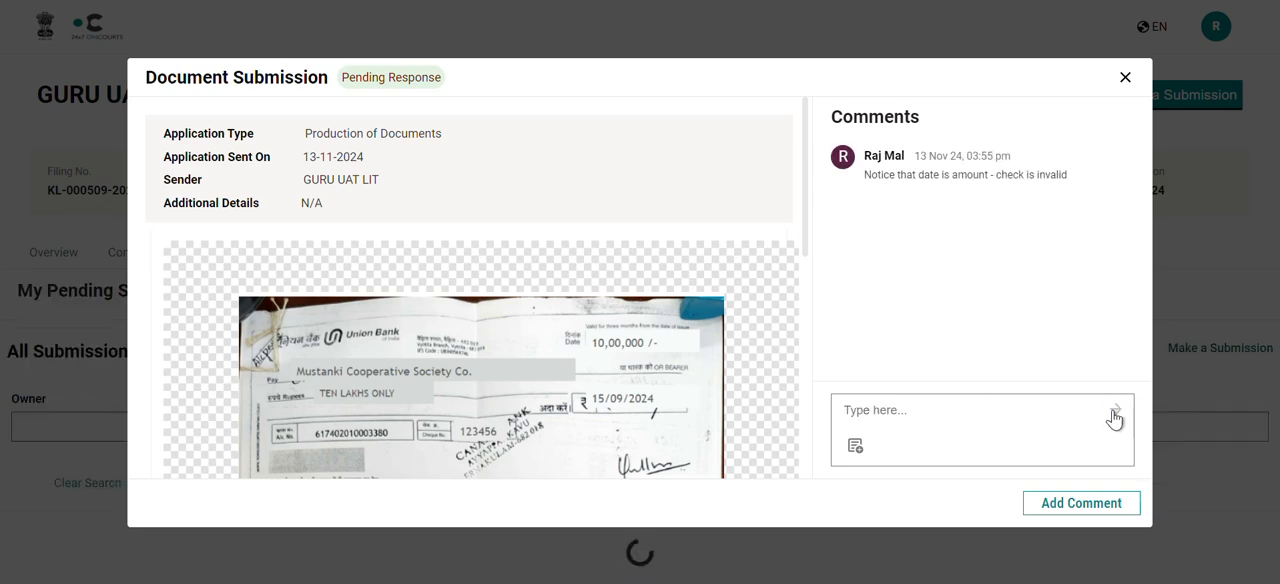
Attach the file "1. Cheque - 15_09_2024" to a new comment as an Evidence document and add the signature
left_click(854, 450)
left_click(827, 260)
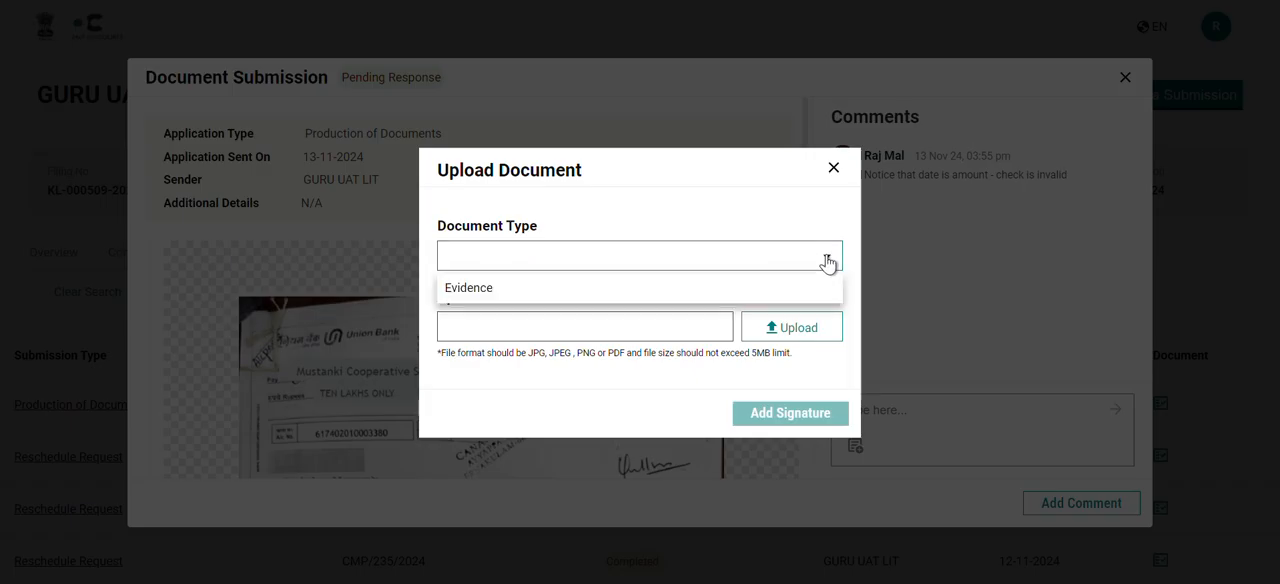
left_click(810, 288)
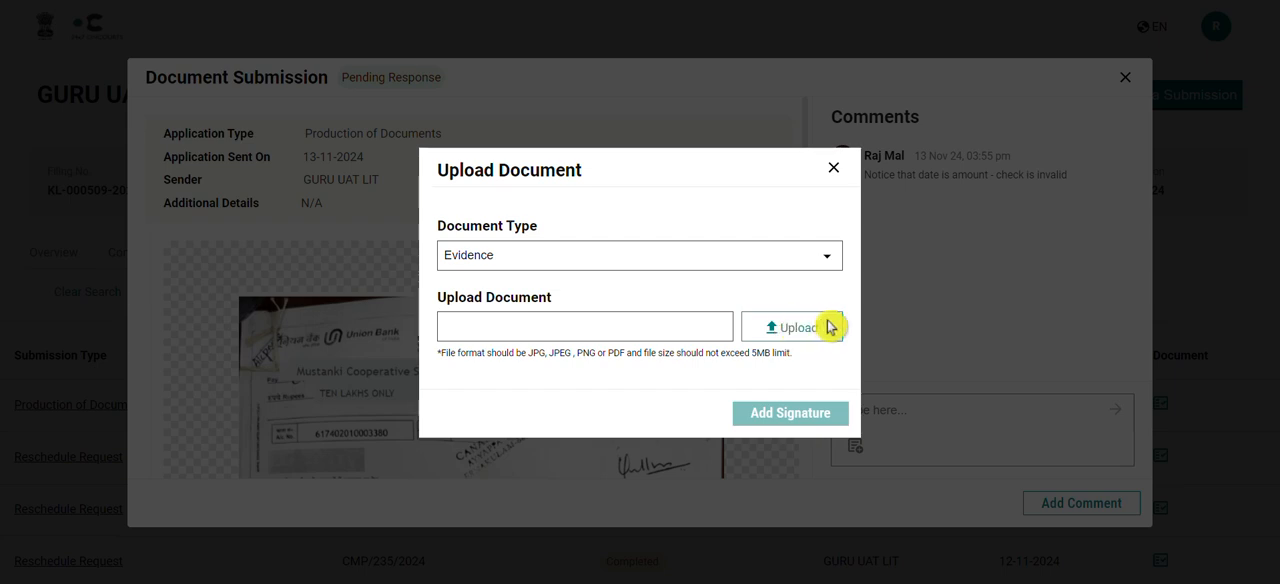
left_click(824, 322)
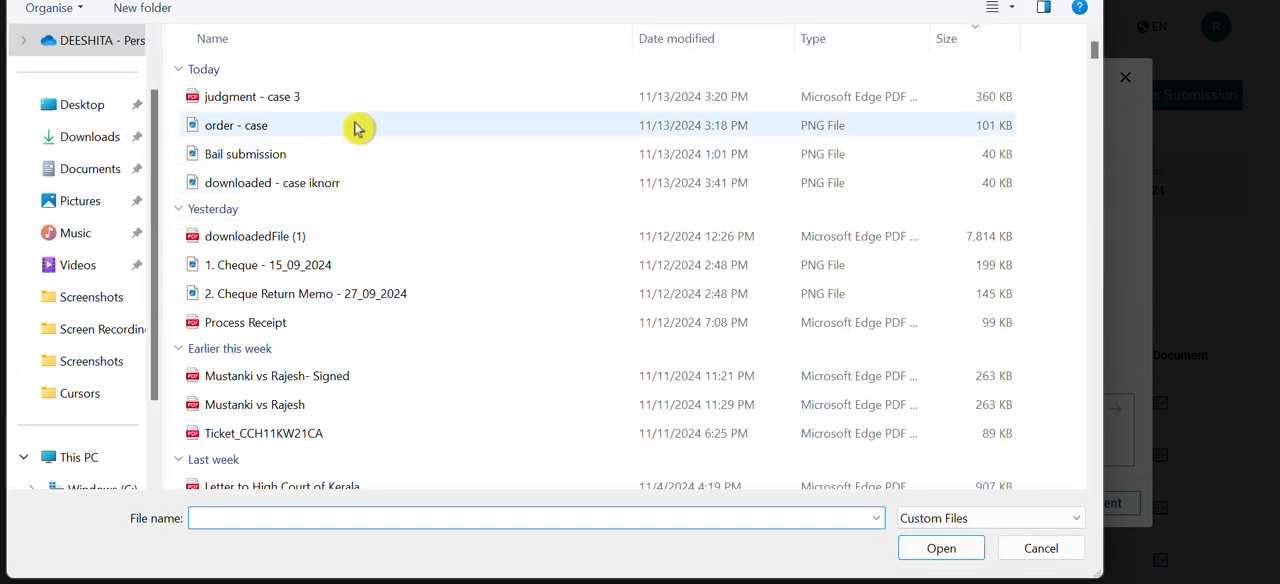
left_click(429, 294)
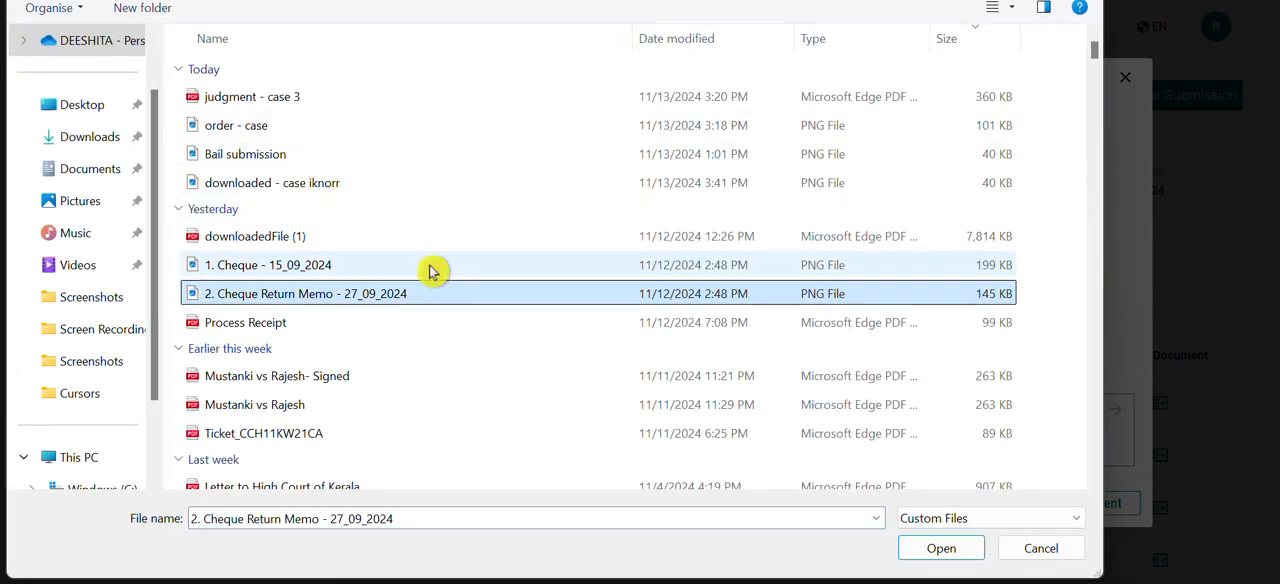
left_click(430, 267)
left_click(966, 537)
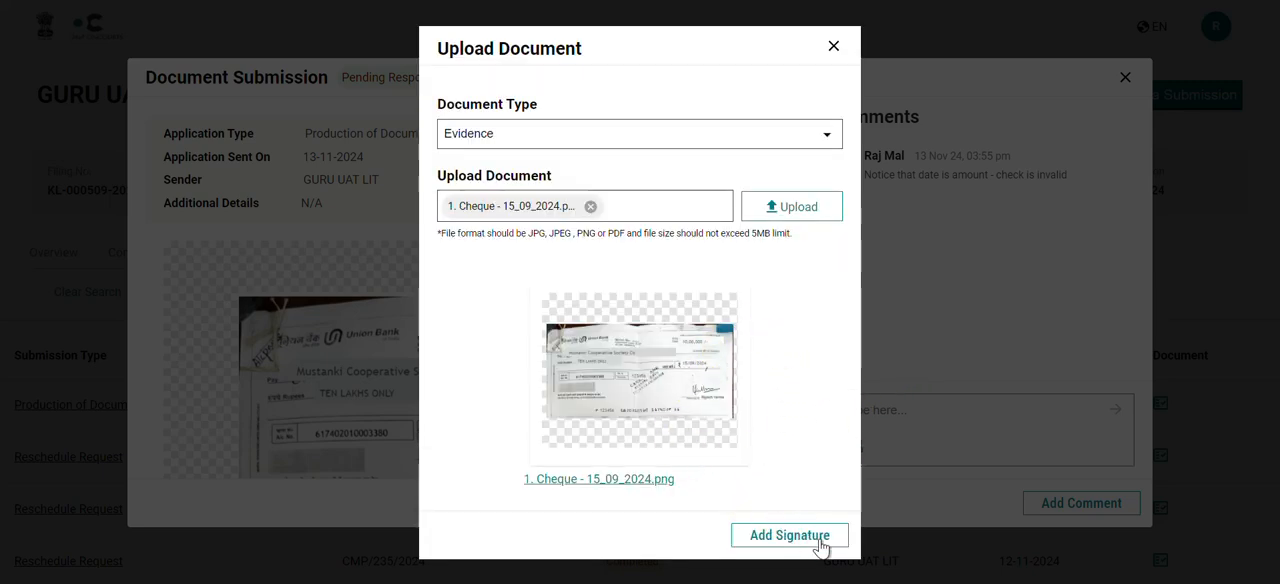
left_click(820, 543)
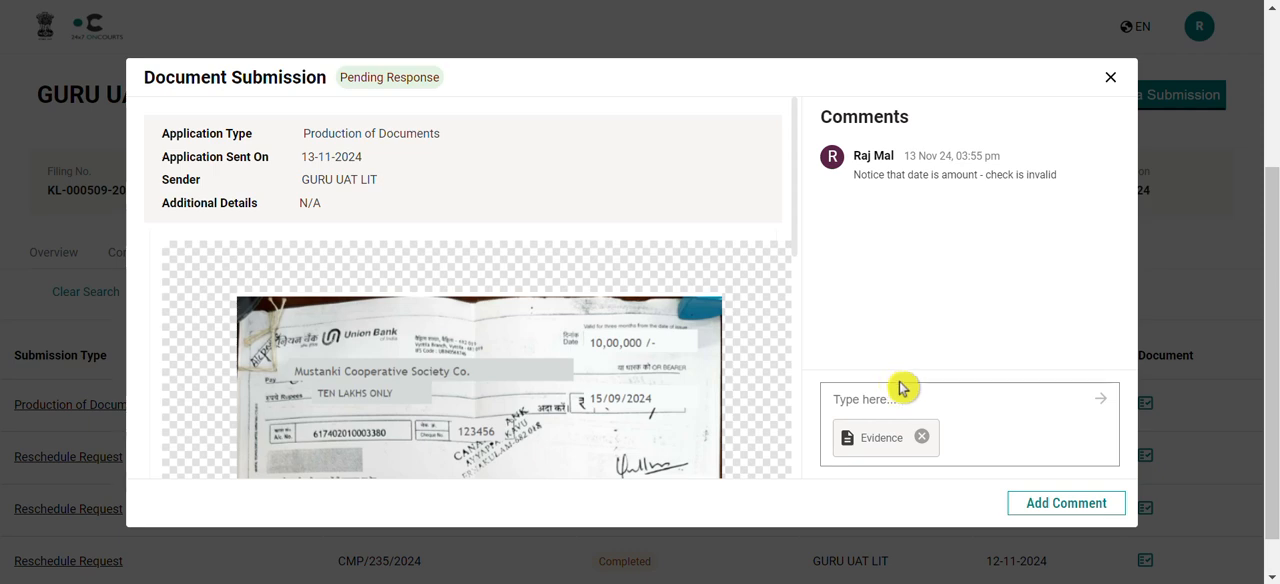
Post the comment "add and compare" with the attached evidence and finish commenting on the document submission
left_click(917, 398)
type("a")
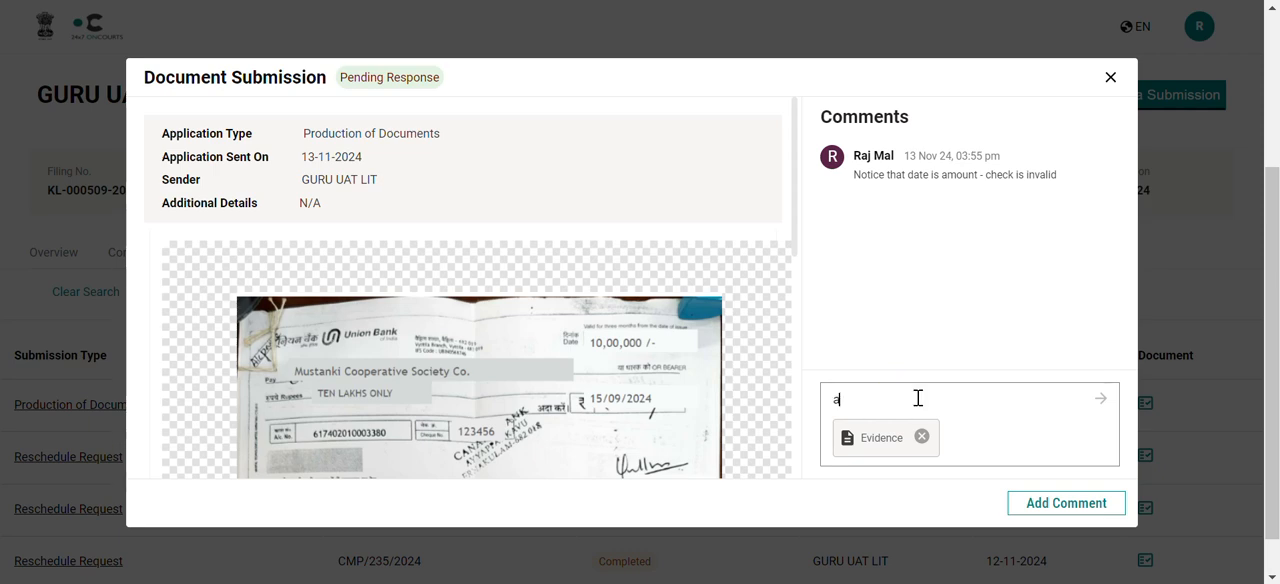
type("ddd")
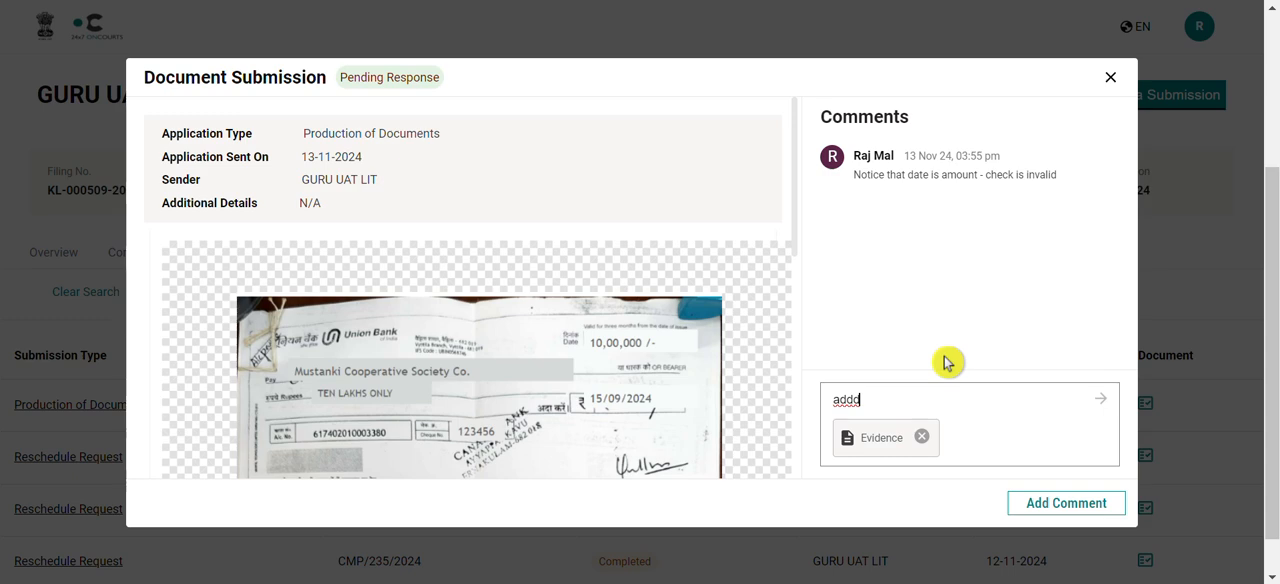
left_click(1100, 400)
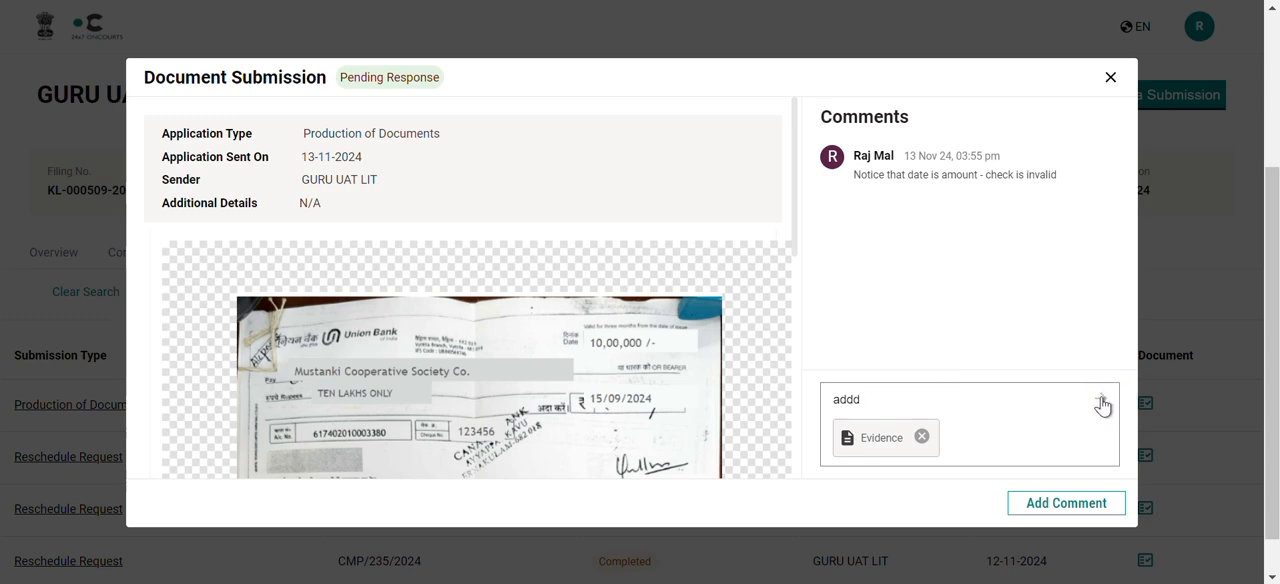
left_click(1027, 402)
key("BackSpace")
type("and compare")
left_click(1100, 401)
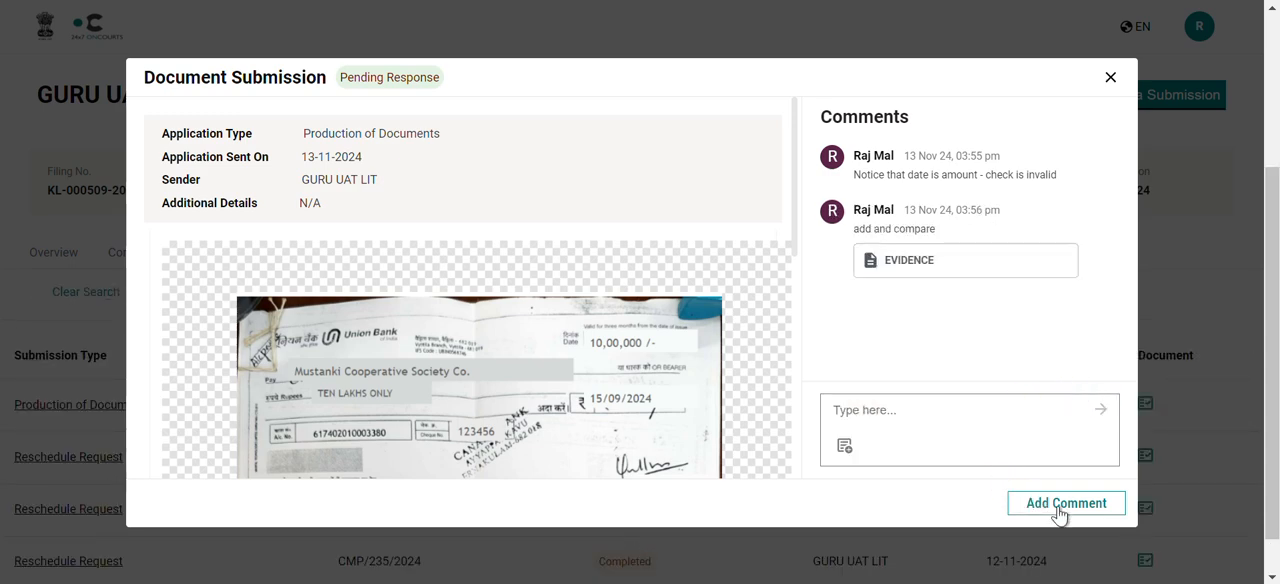
left_click(1059, 513)
scroll(837, 326, "down", 2)
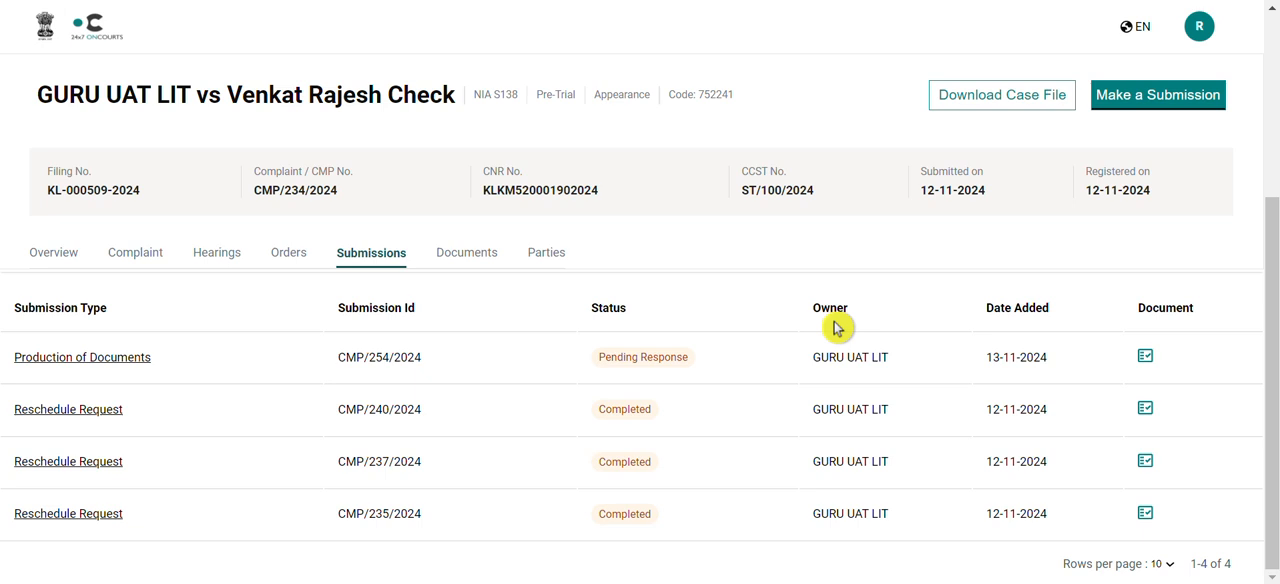